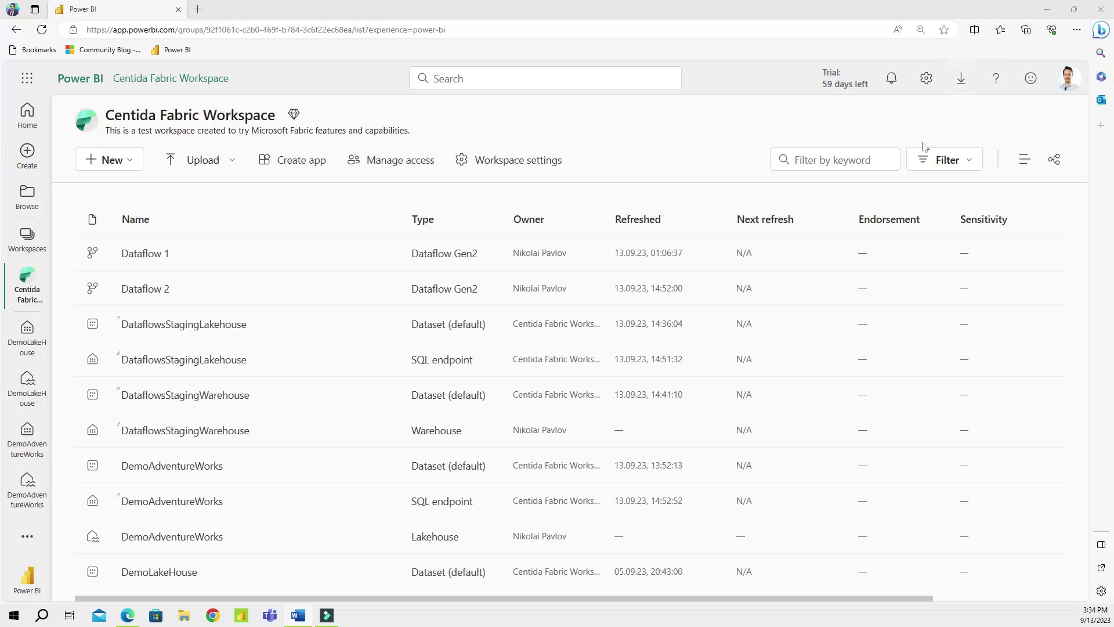
Step: Filter workspace items to Lakehouse, open DemoAdventureWorks and show its AdventureWorks files folder
{"action": "left_click", "coordinate": [967, 164]}
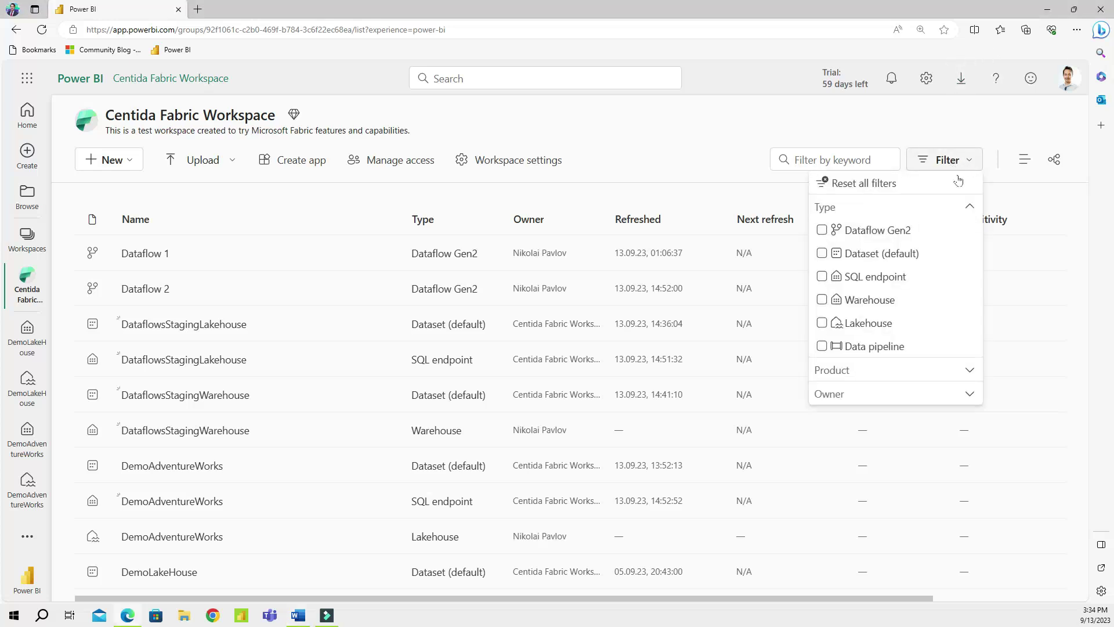
{"action": "left_click", "coordinate": [879, 323]}
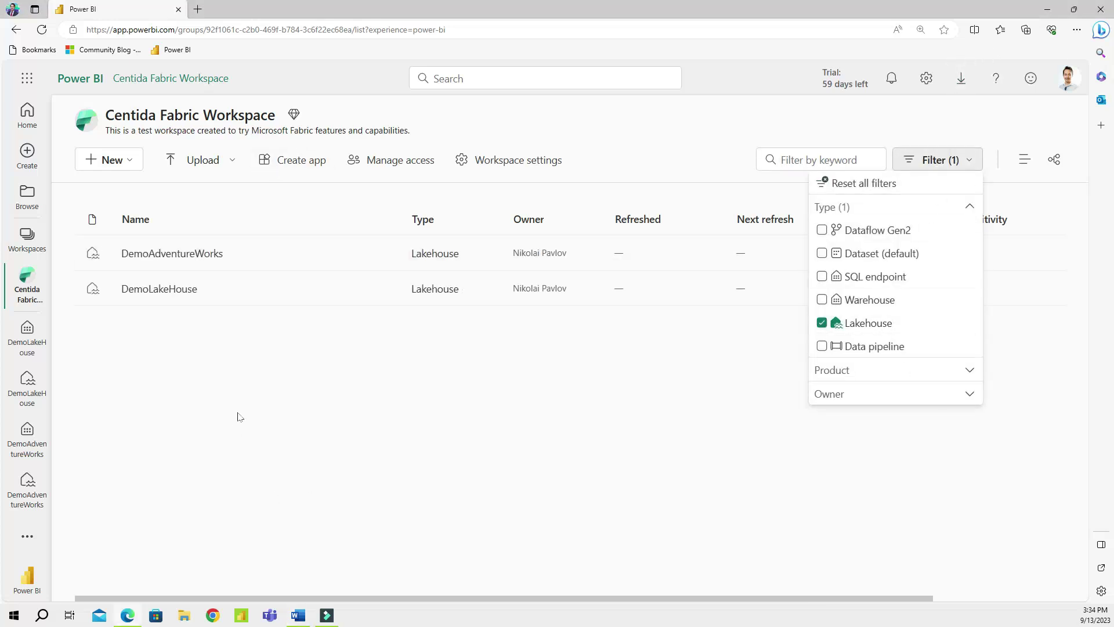
{"action": "left_click", "coordinate": [240, 416]}
{"action": "left_click", "coordinate": [208, 255]}
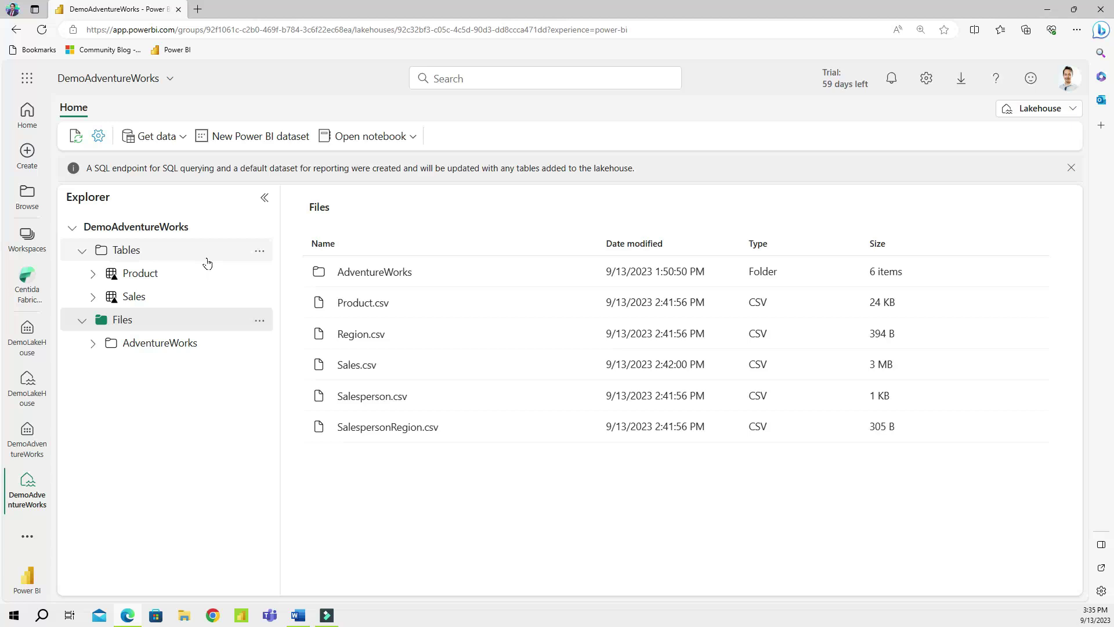
{"action": "left_click", "coordinate": [174, 345]}
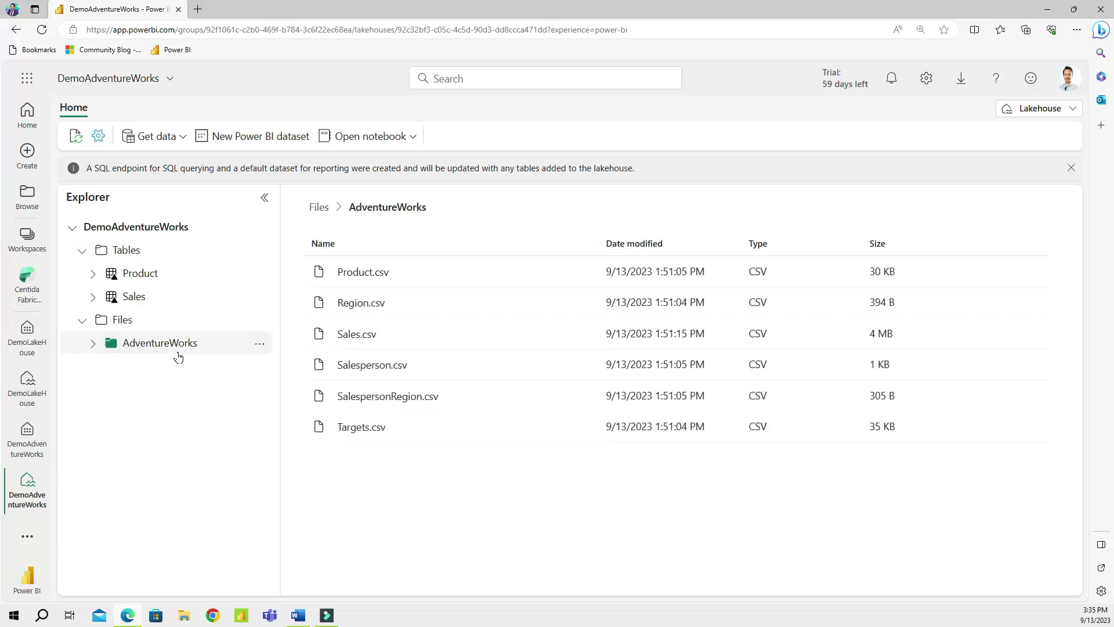
{"action": "left_click", "coordinate": [357, 334]}
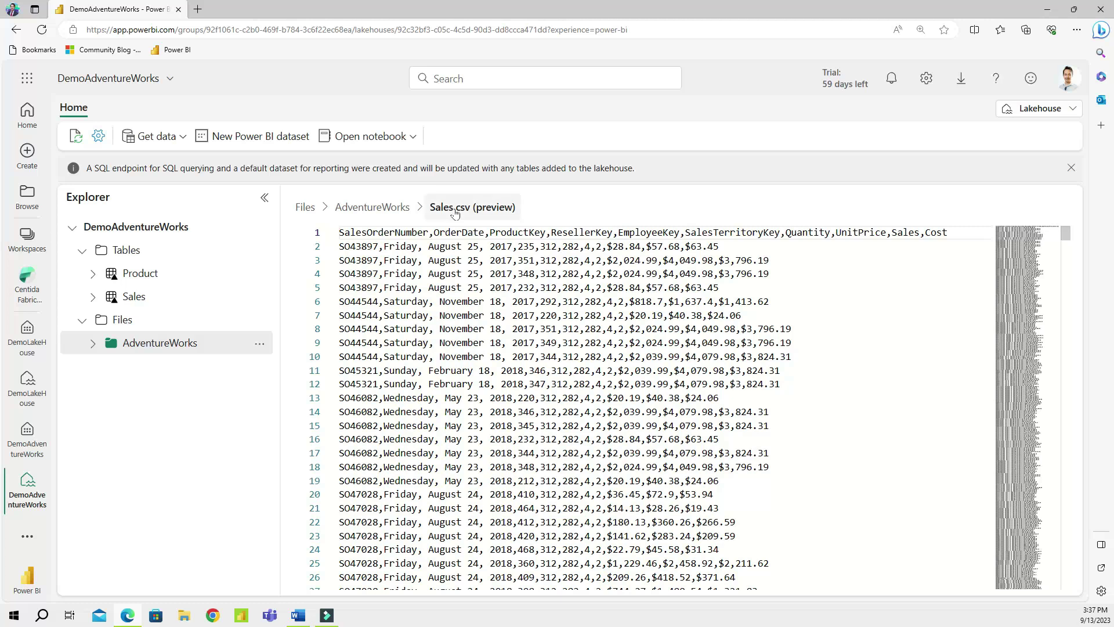
{"action": "left_click_drag", "start_coordinate": [433, 232], "coordinate": [485, 232]}
{"action": "left_click_drag", "start_coordinate": [384, 245], "coordinate": [514, 246]}
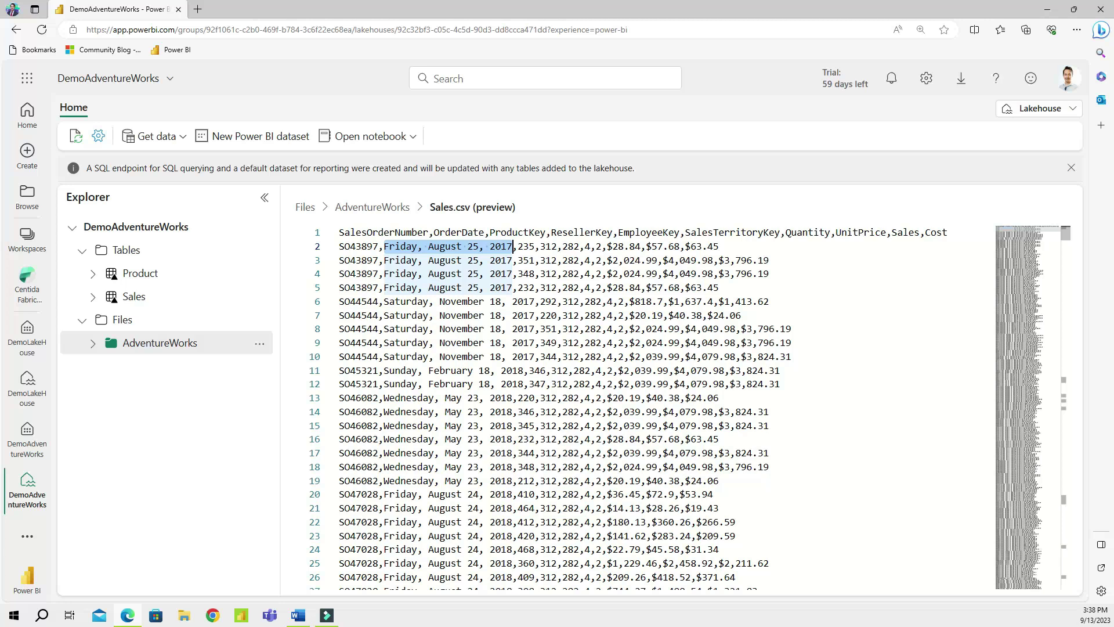
{"action": "left_click", "coordinate": [434, 232]}
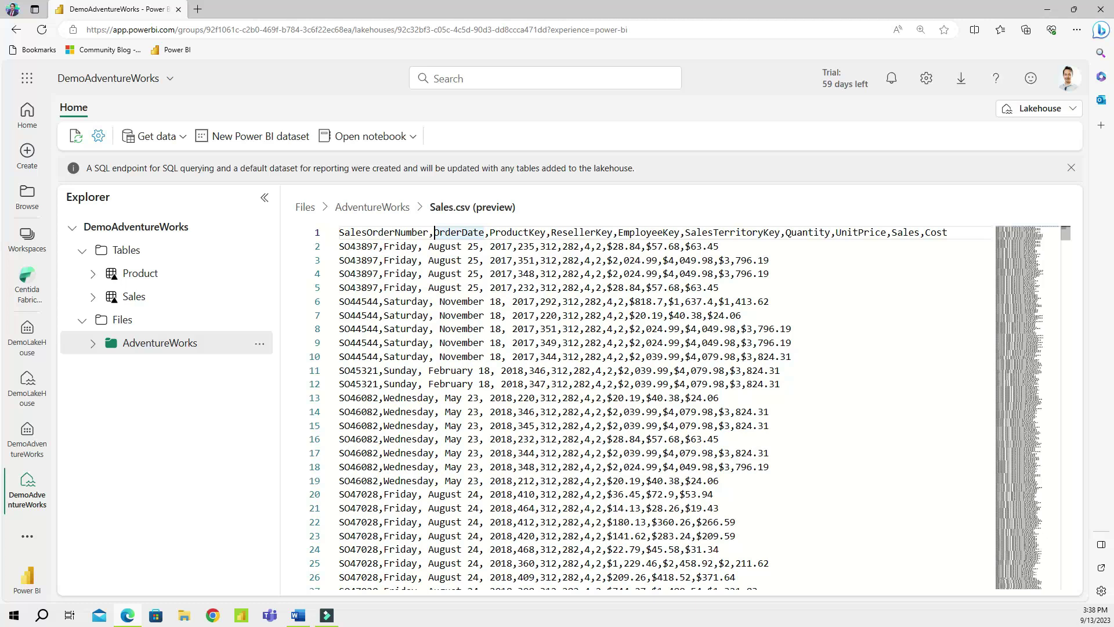
{"action": "left_click", "coordinate": [372, 207]}
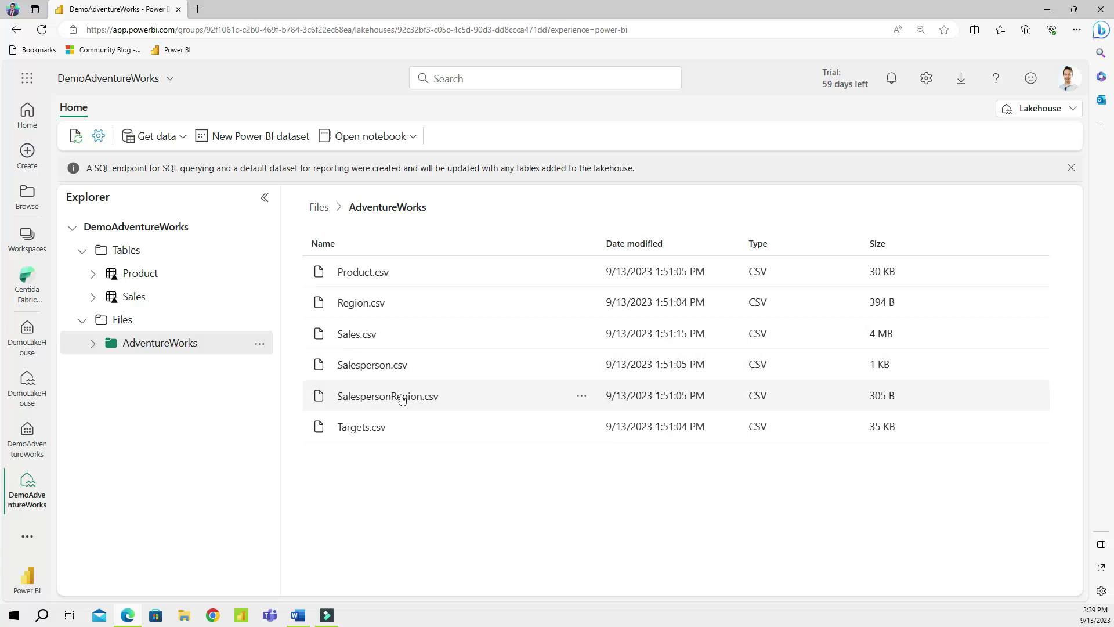
Step: Load Region.csv into a new table named AdventureWorks_Region
{"action": "right_click", "coordinate": [372, 308]}
{"action": "mouse_move", "coordinate": [426, 318]}
{"action": "left_click", "coordinate": [556, 326]}
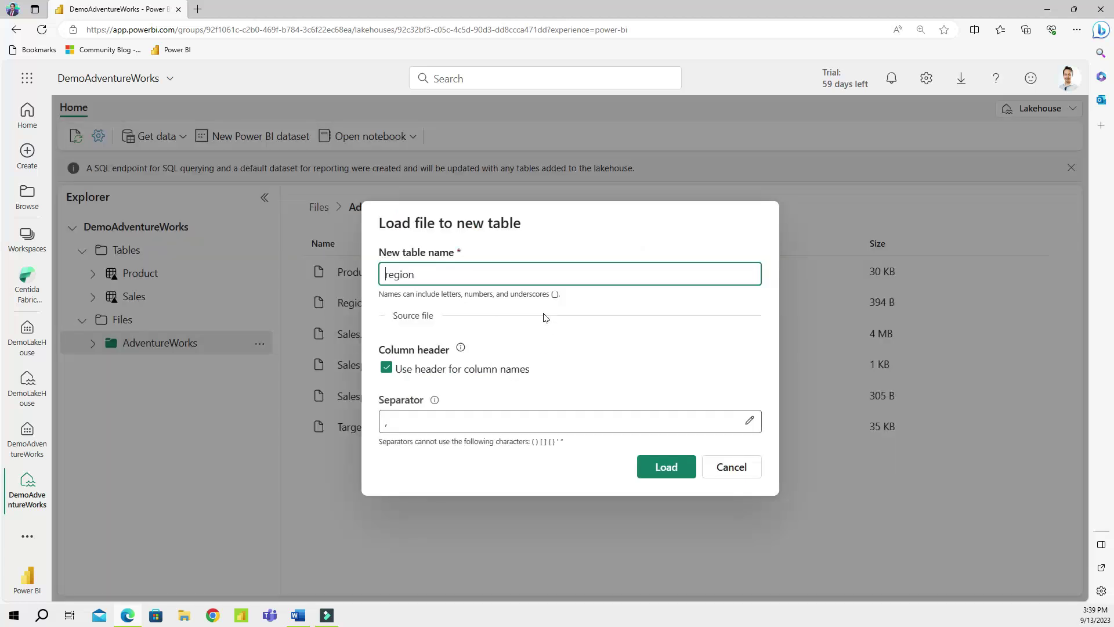
{"action": "type", "text": "AdventureWorks_"}
{"action": "key", "text": "Delete"}
{"action": "type", "text": "R"}
{"action": "key", "text": "ctrl+a"}
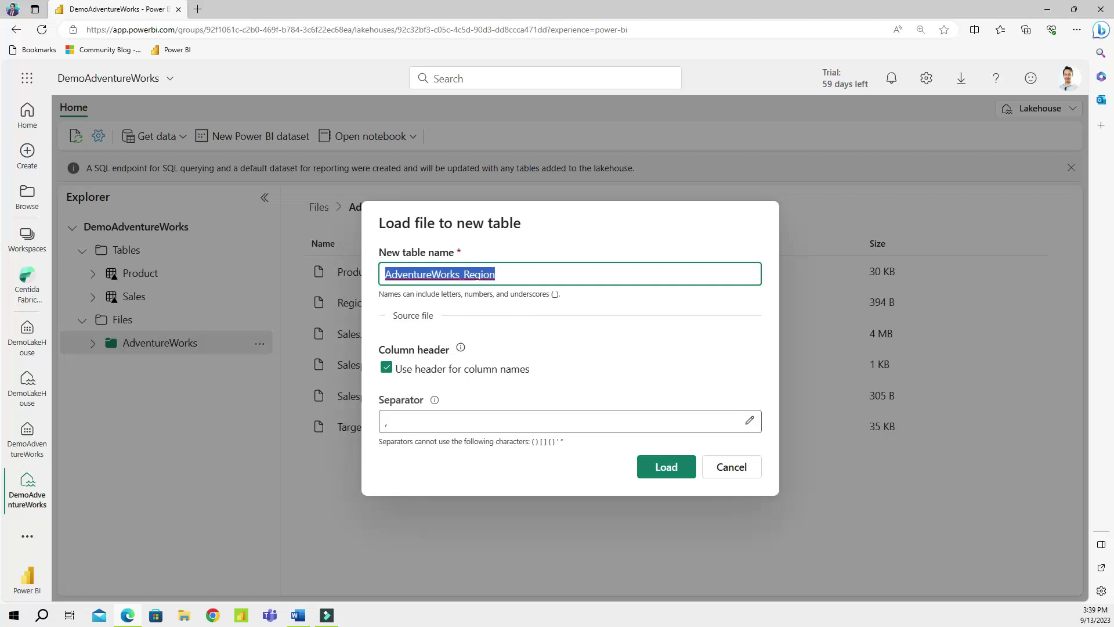
{"action": "left_click", "coordinate": [660, 468]}
{"action": "left_click", "coordinate": [463, 274]}
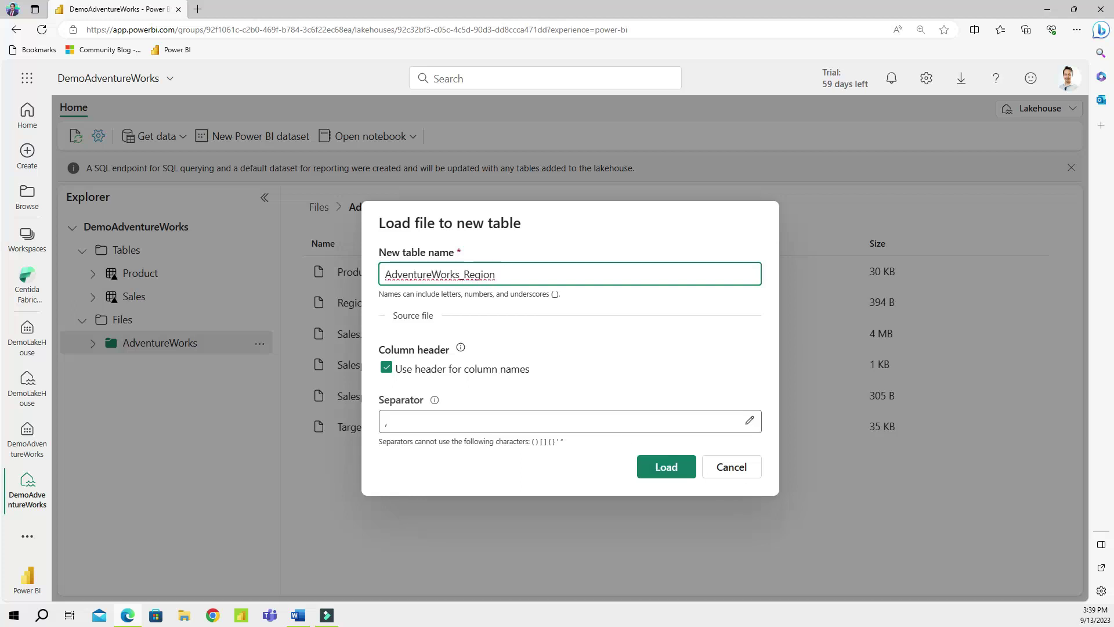
{"action": "left_click_drag", "start_coordinate": [464, 274], "coordinate": [378, 278]}
{"action": "key", "text": "ctrl+c"}
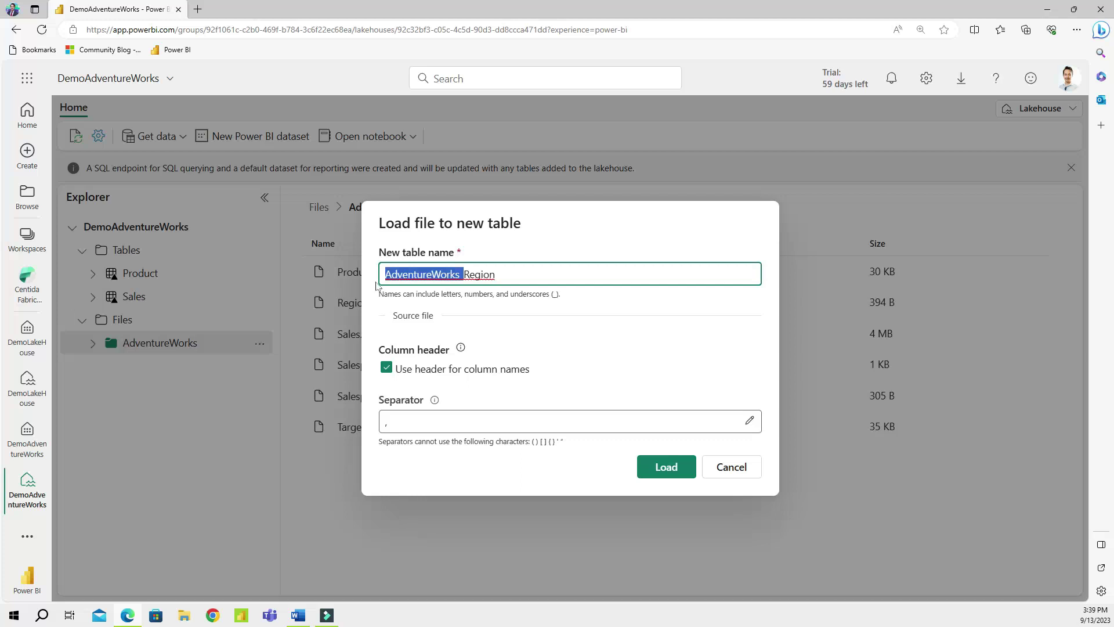
{"action": "left_click", "coordinate": [670, 469]}
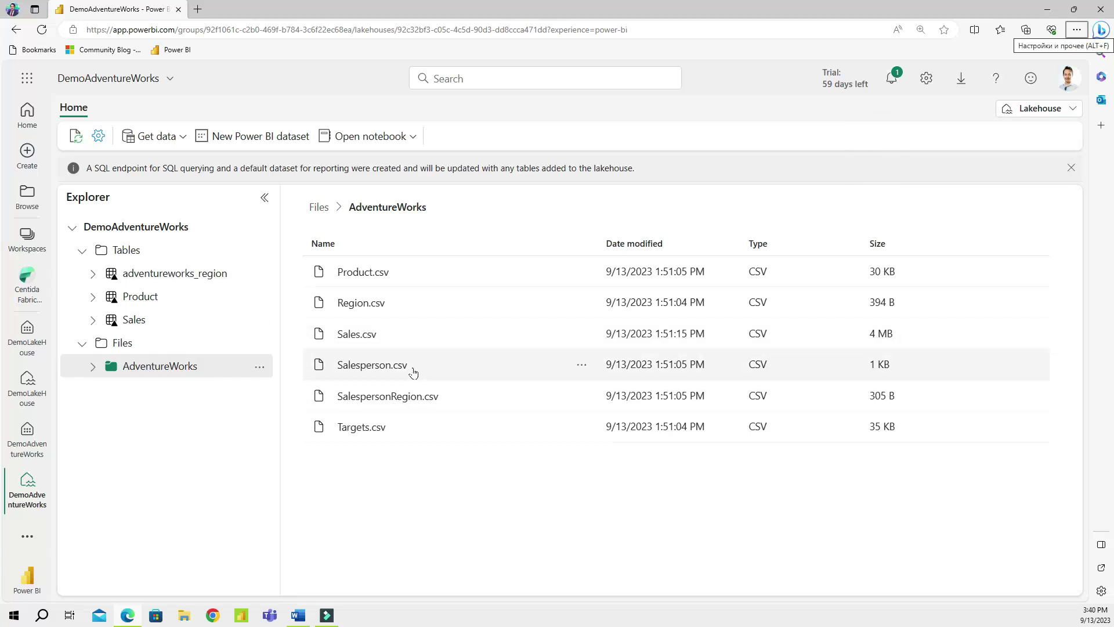
Step: Load Salesperson.csv into a new table named AdventureWorks_salesperson
{"action": "right_click", "coordinate": [376, 370]}
{"action": "mouse_move", "coordinate": [449, 386]}
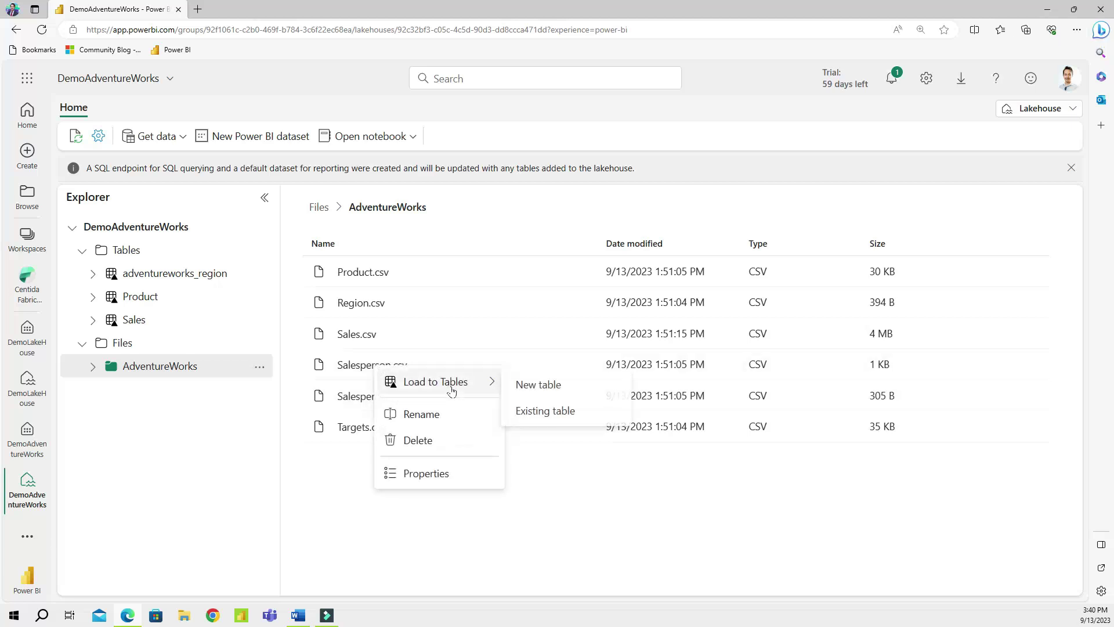
{"action": "left_click", "coordinate": [548, 387]}
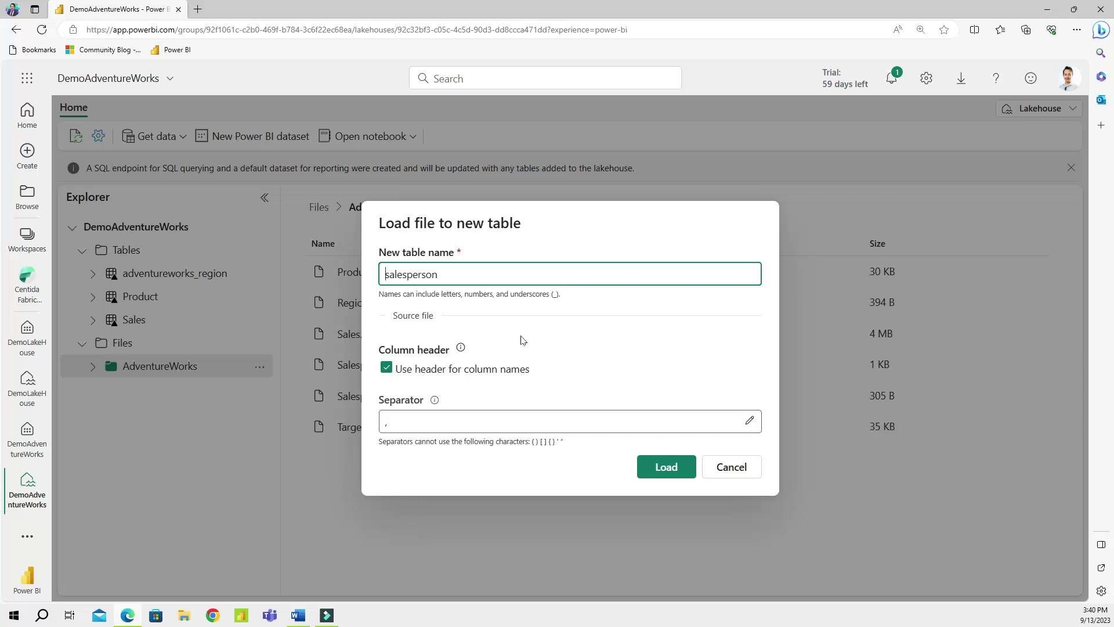
{"action": "key", "text": "ctrl+v"}
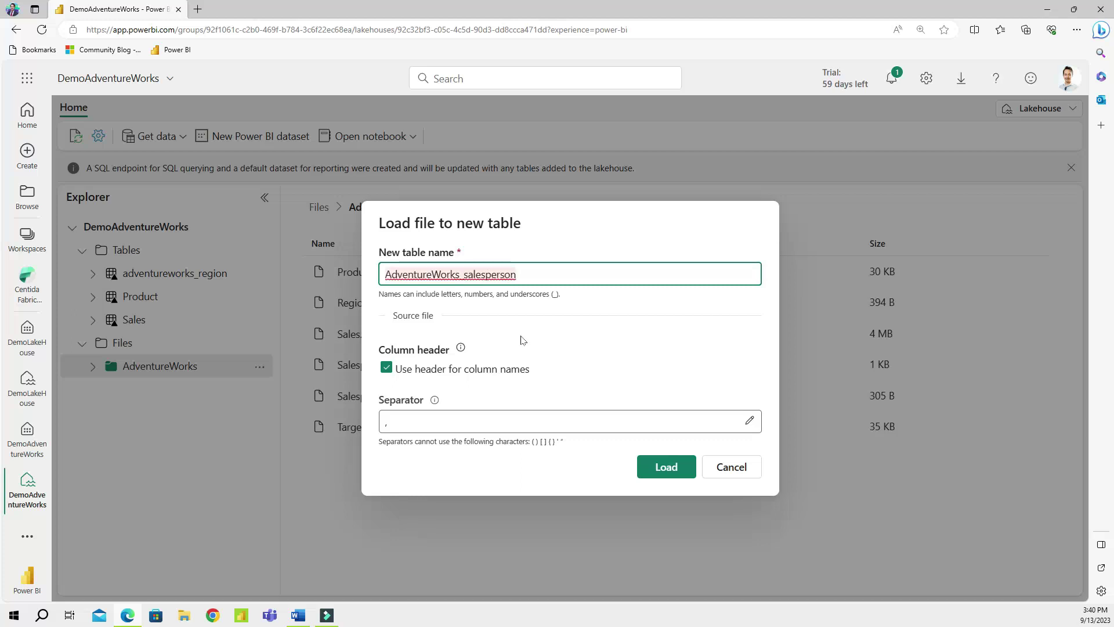
{"action": "key", "text": "Delete"}
{"action": "type", "text": "S"}
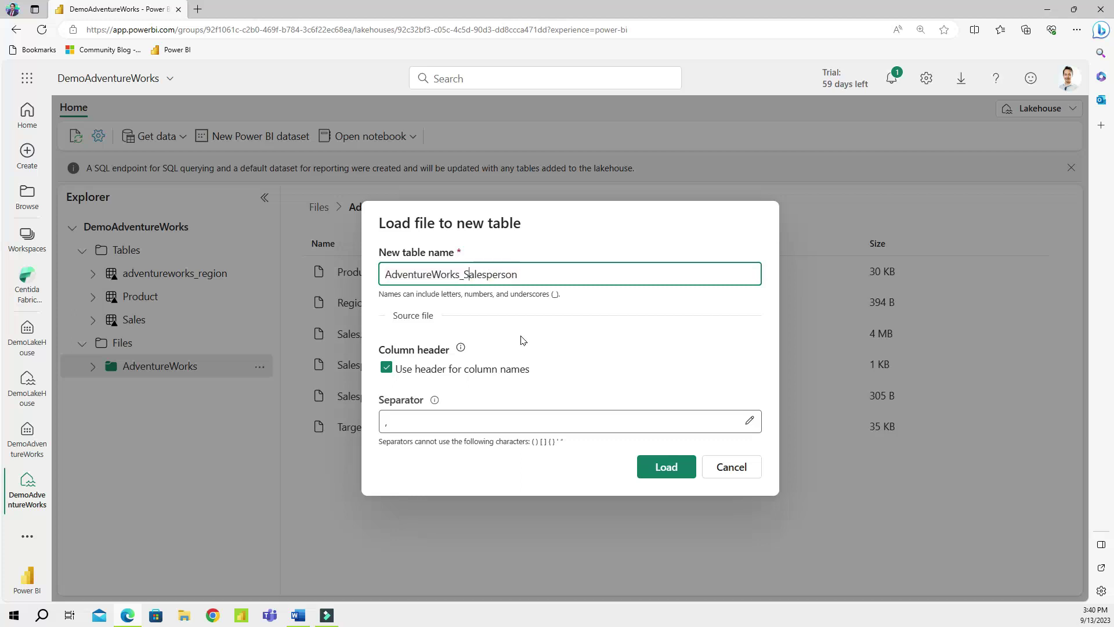
{"action": "key", "text": "BackSpace"}
{"action": "type", "text": "s"}
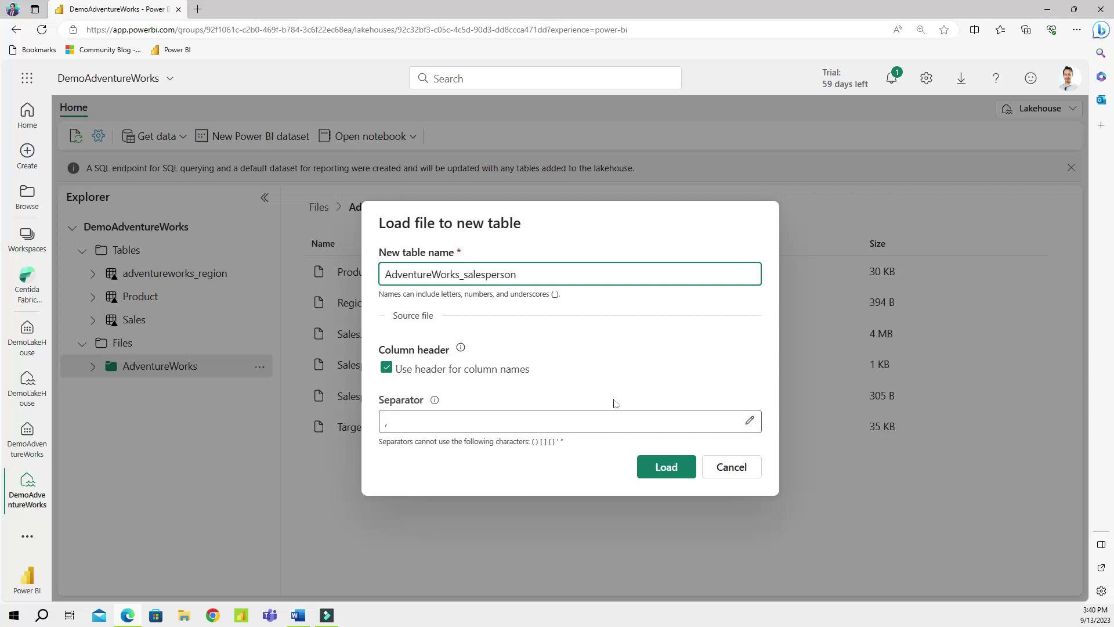
{"action": "left_click", "coordinate": [660, 466]}
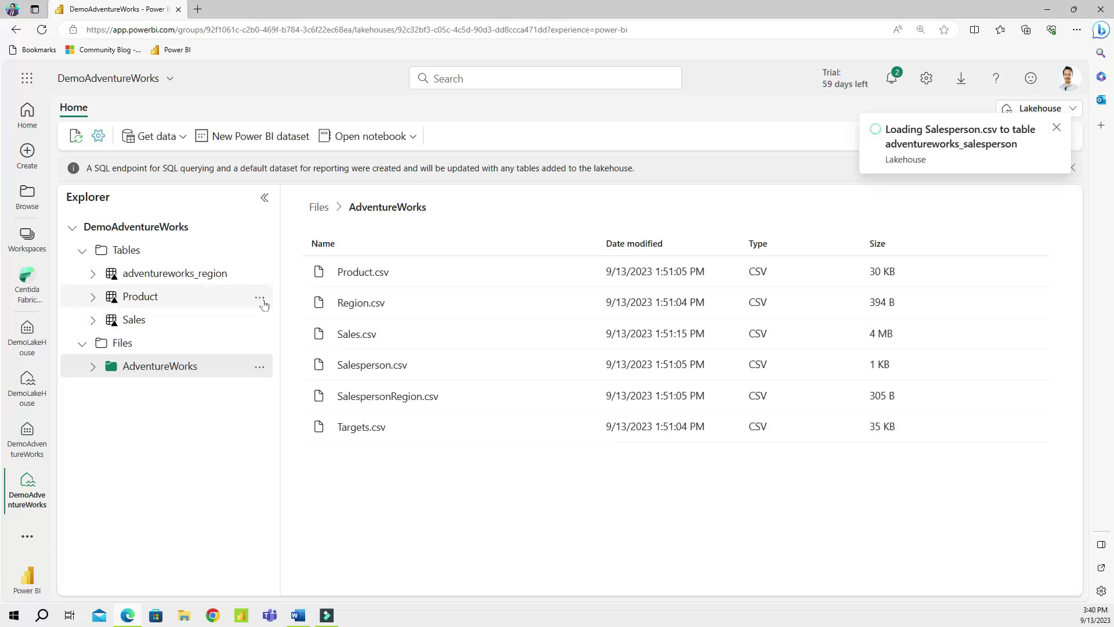
Step: Rename the Product and Sales tables to AdventureWorks_Product and AdventureWorks_Sales
{"action": "left_click", "coordinate": [260, 298]}
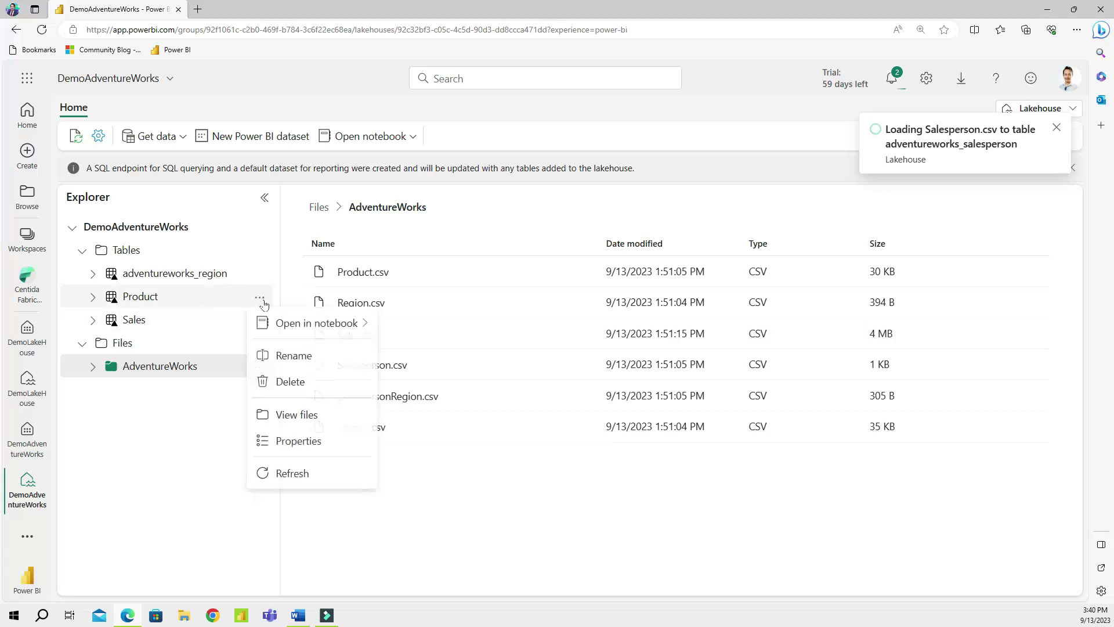
{"action": "left_click", "coordinate": [332, 363]}
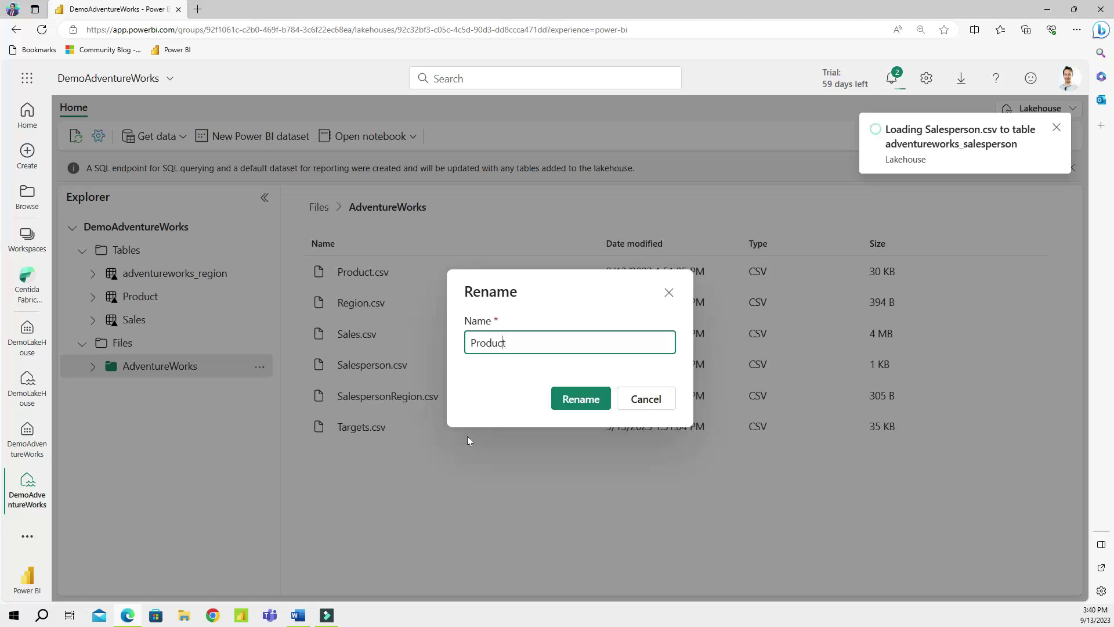
{"action": "key", "text": "Home"}
{"action": "type", "text": "AdventureWorks_"}
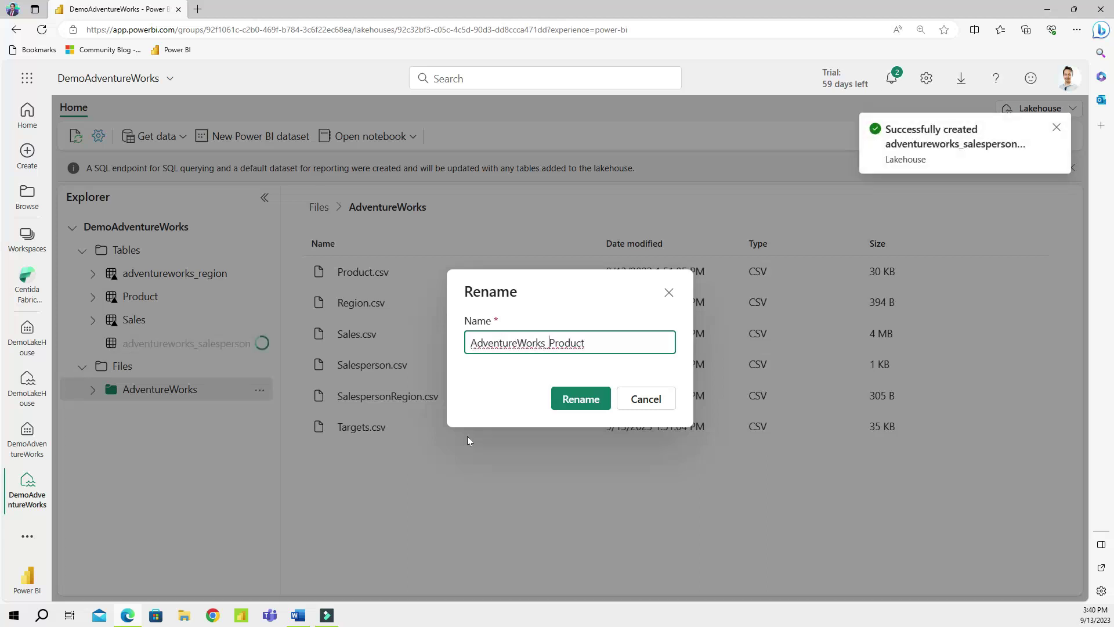
{"action": "left_click", "coordinate": [577, 398]}
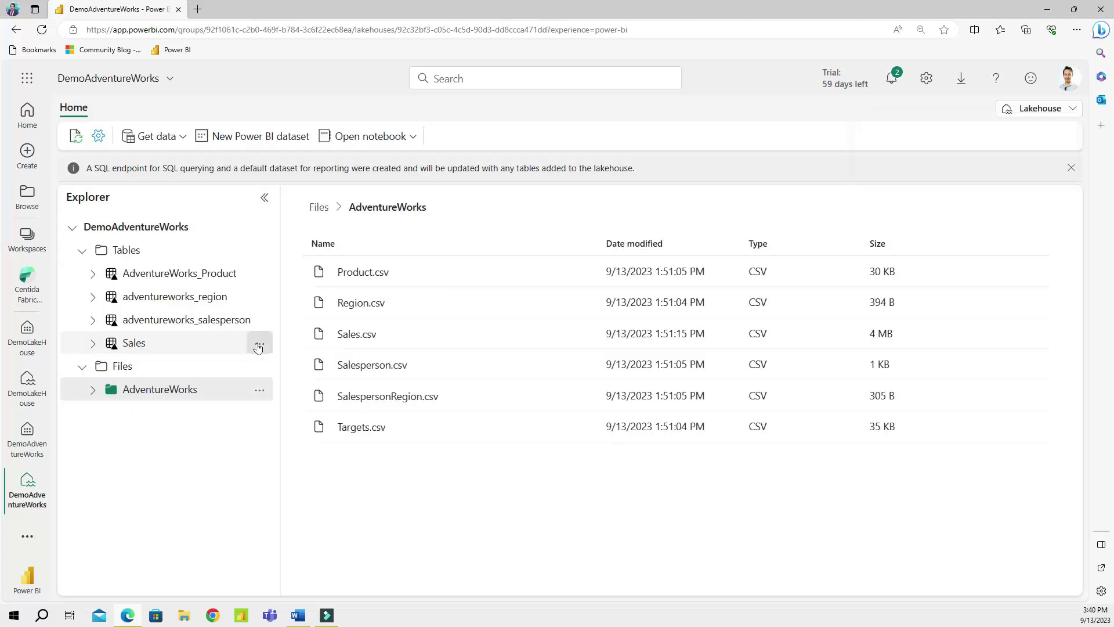
{"action": "left_click", "coordinate": [260, 343]}
{"action": "left_click", "coordinate": [326, 412]}
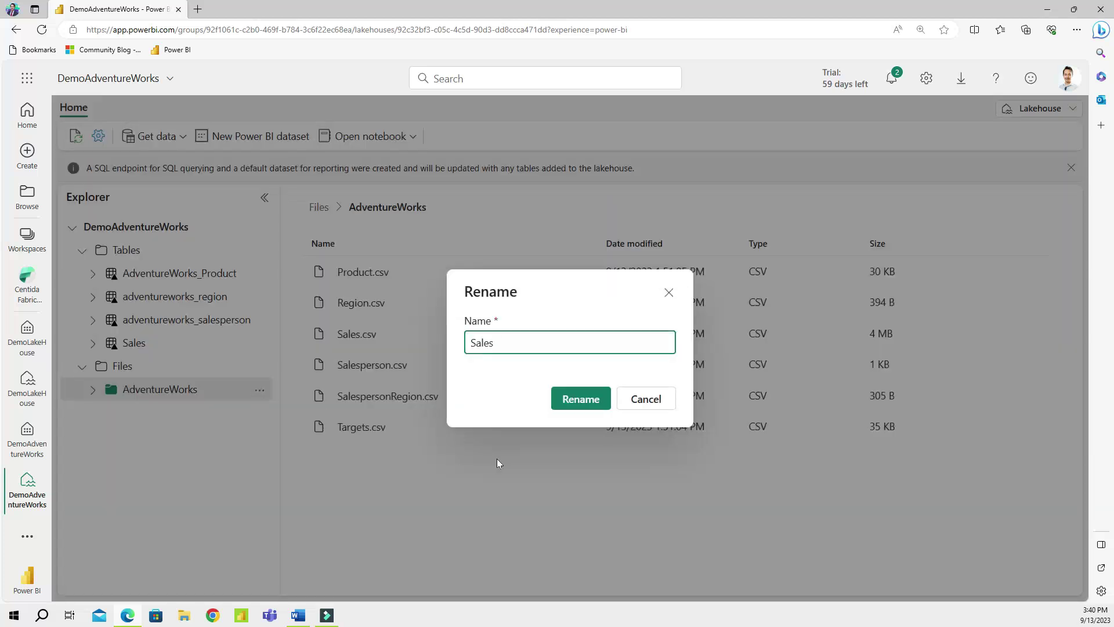
{"action": "type", "text": "AdventureWorks_"}
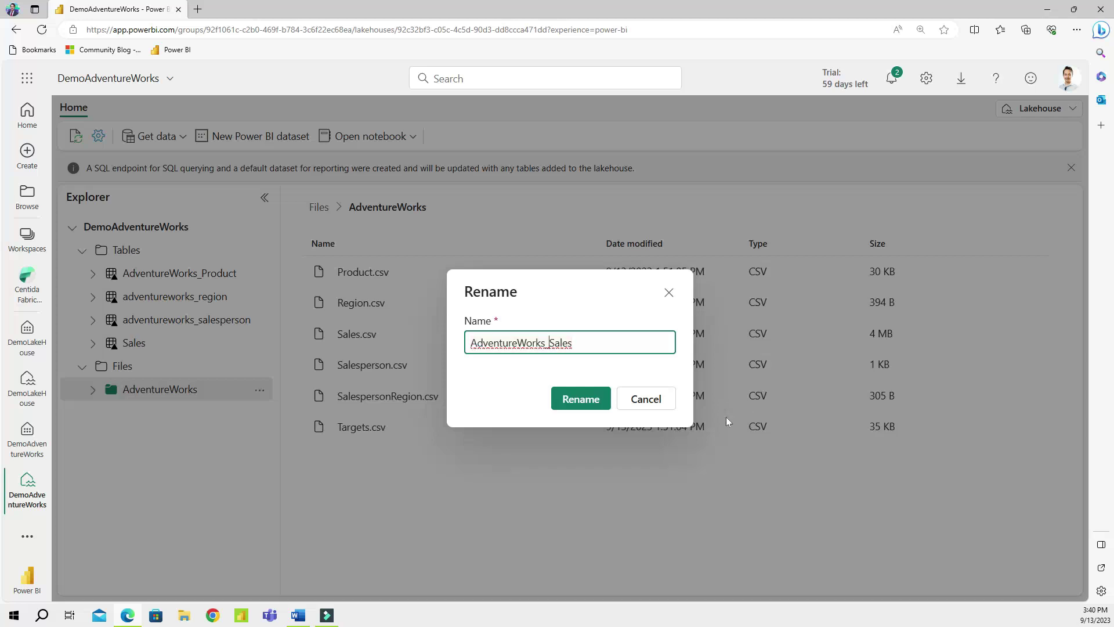
{"action": "left_click", "coordinate": [581, 400]}
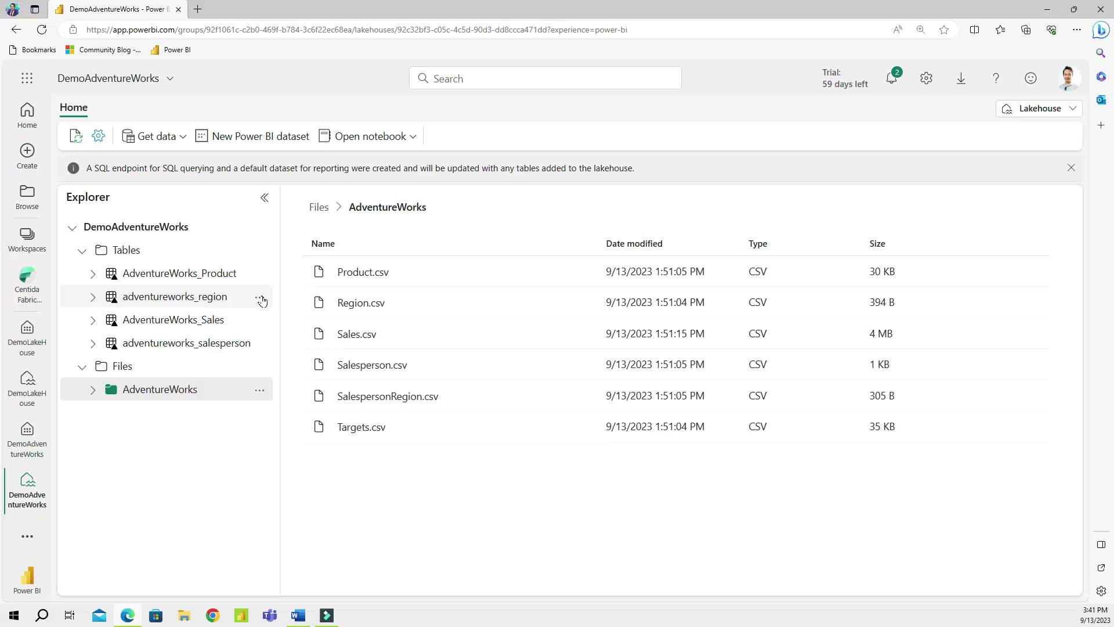
Step: Rename the adventureworks_region table to AdventureWorks_Region
{"action": "left_click", "coordinate": [259, 301]}
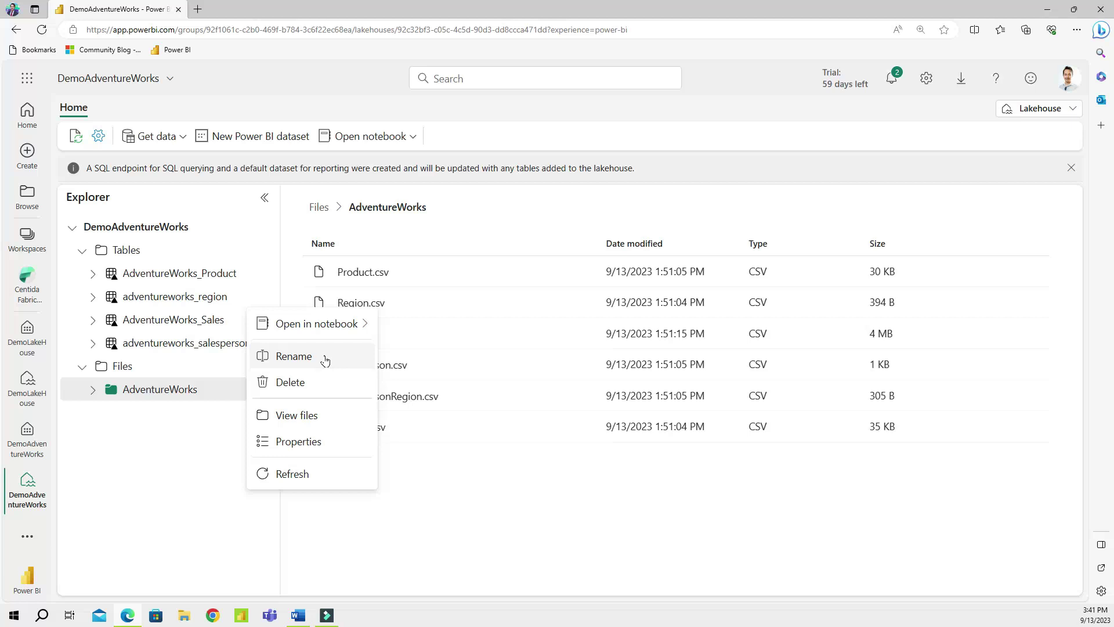
{"action": "left_click", "coordinate": [325, 356]}
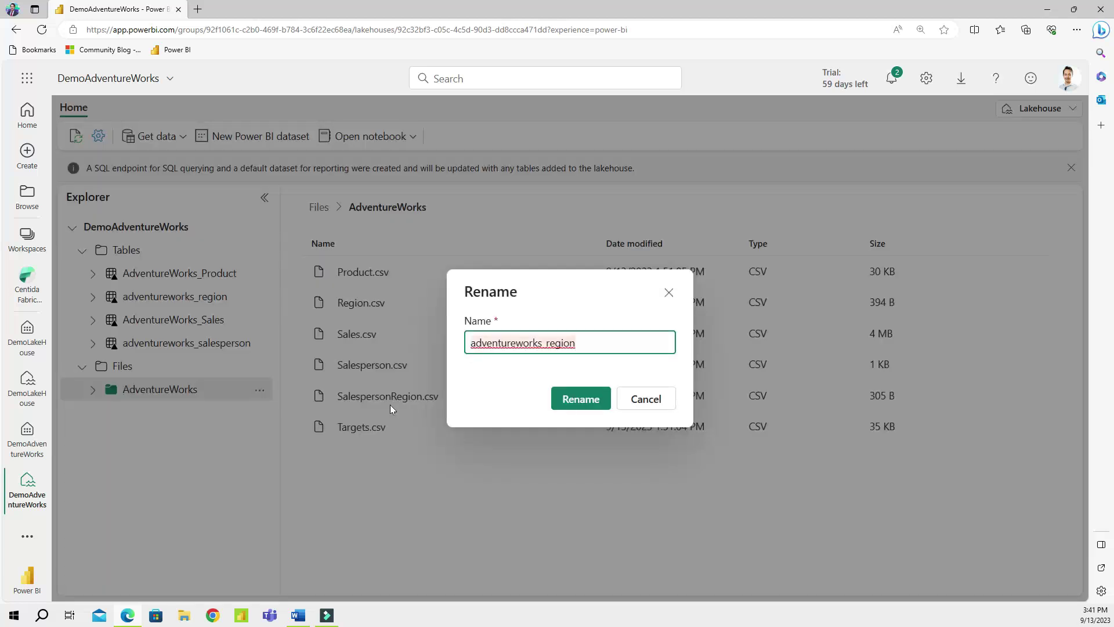
{"action": "key", "text": "shift+Right"}
{"action": "key", "text": "shift+Right"}
{"action": "key", "text": "shift+Right"}
{"action": "key", "text": "shift+Right"}
{"action": "key", "text": "shift+Right"}
{"action": "key", "text": "shift+Right"}
{"action": "key", "text": "shift+Right"}
{"action": "key", "text": "shift+Right"}
{"action": "key", "text": "shift+Right"}
{"action": "key", "text": "shift+Right"}
{"action": "key", "text": "shift+Right"}
{"action": "key", "text": "shift+Right"}
{"action": "key", "text": "shift+Right"}
{"action": "key", "text": "shift+Right"}
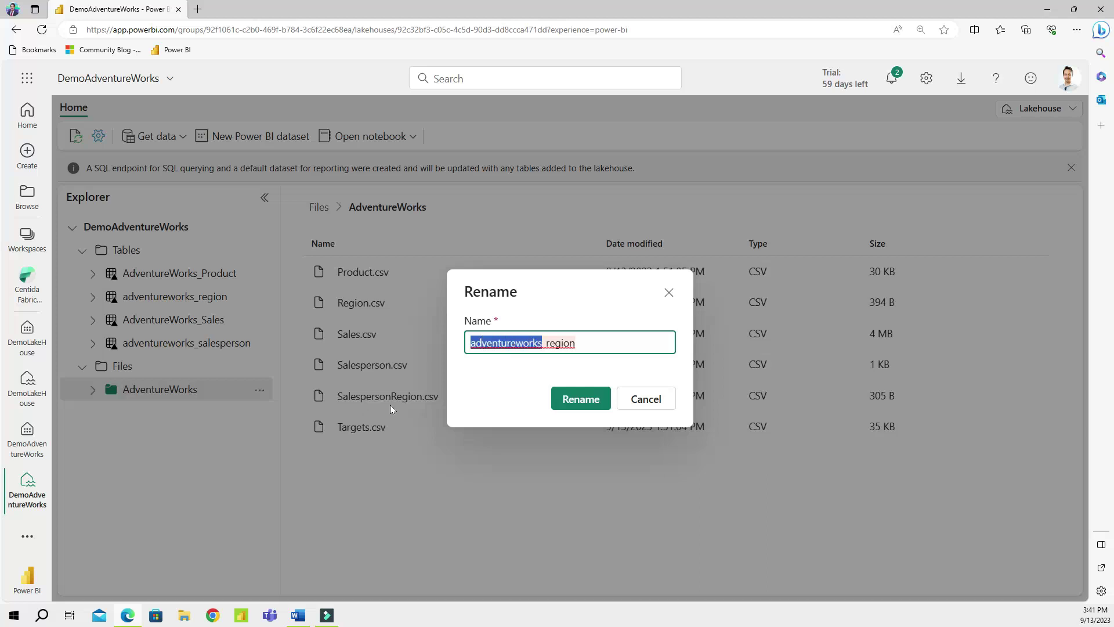
{"action": "type", "text": "AdventureWorks"}
{"action": "key", "text": "Right"}
{"action": "key", "text": "shift+Right"}
{"action": "type", "text": "R"}
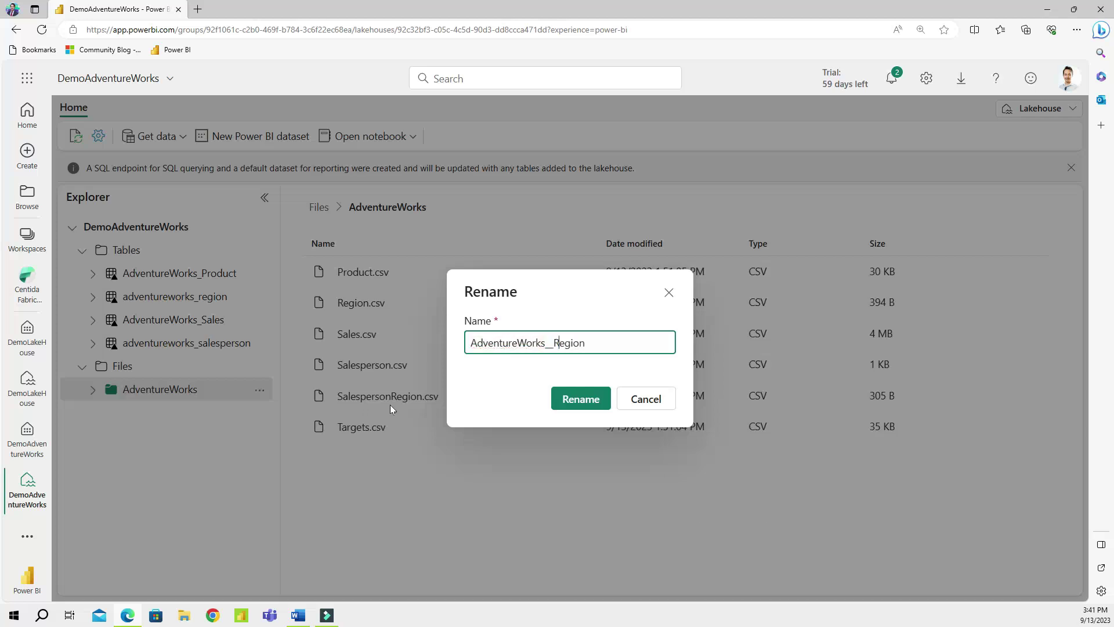
{"action": "left_click", "coordinate": [582, 398]}
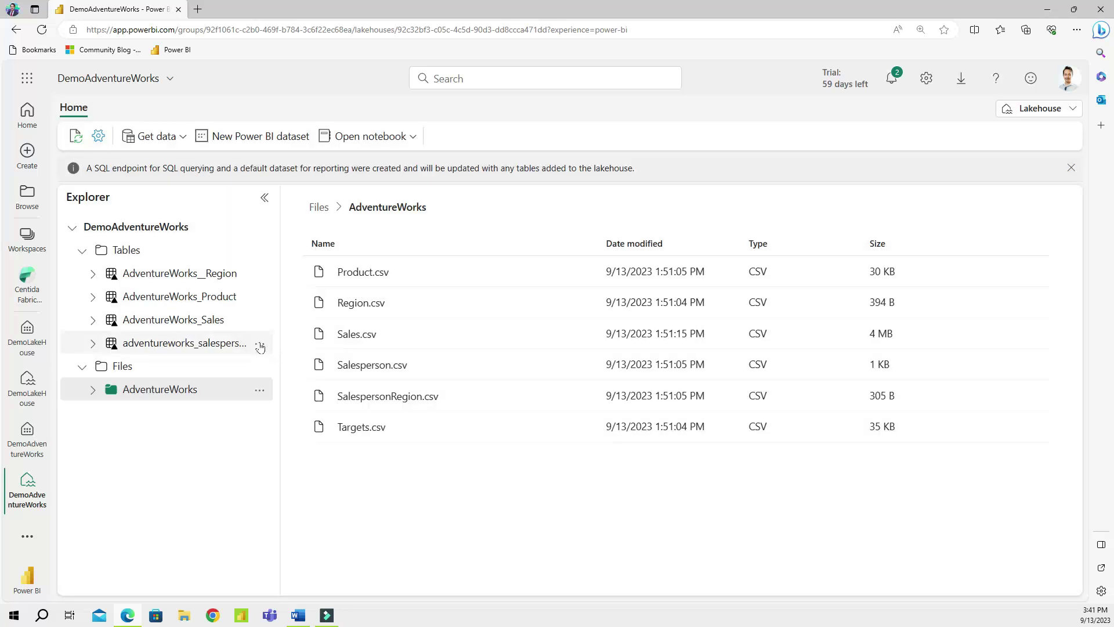
Step: Begin renaming the salesperson table, editing its name toward AdventureWorks_SalesPerson
{"action": "left_click", "coordinate": [259, 343]}
{"action": "left_click", "coordinate": [316, 406]}
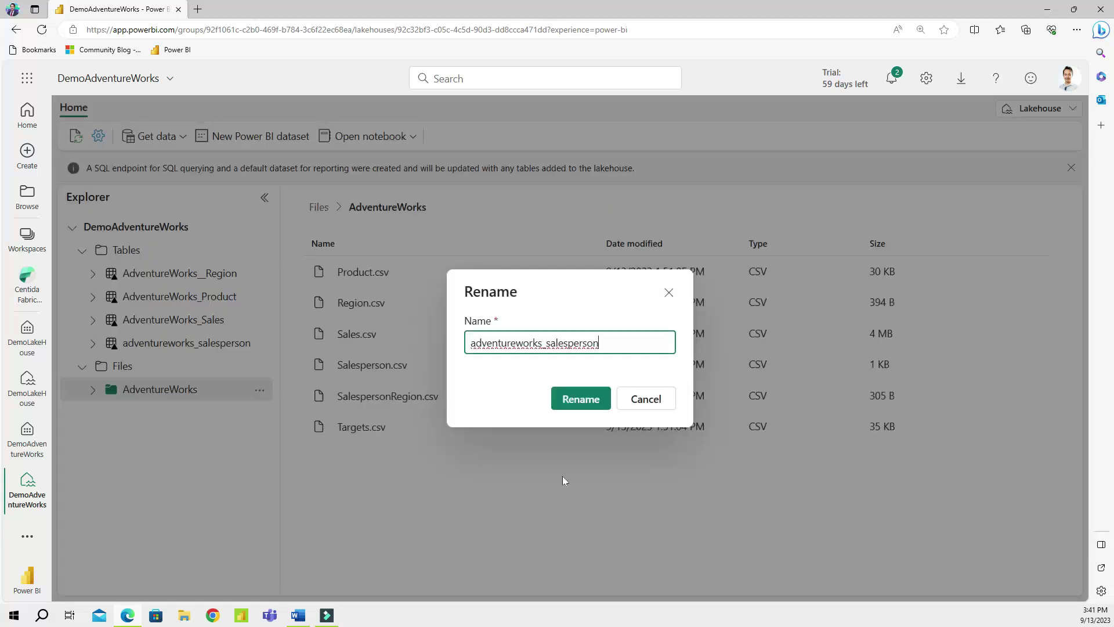
{"action": "key", "text": "Home"}
{"action": "key", "text": "shift+Right"}
{"action": "key", "text": "shift+Right"}
{"action": "key", "text": "shift+Right"}
{"action": "key", "text": "shift+Right"}
{"action": "key", "text": "shift+Right"}
{"action": "key", "text": "shift+Right"}
{"action": "key", "text": "shift+Right"}
{"action": "key", "text": "shift+Right"}
{"action": "key", "text": "shift+Right"}
{"action": "key", "text": "shift+Right"}
{"action": "key", "text": "shift+Right"}
{"action": "key", "text": "shift+Right"}
{"action": "key", "text": "shift+Right"}
{"action": "key", "text": "shift+Right"}
{"action": "type", "text": "AdventureWorks"}
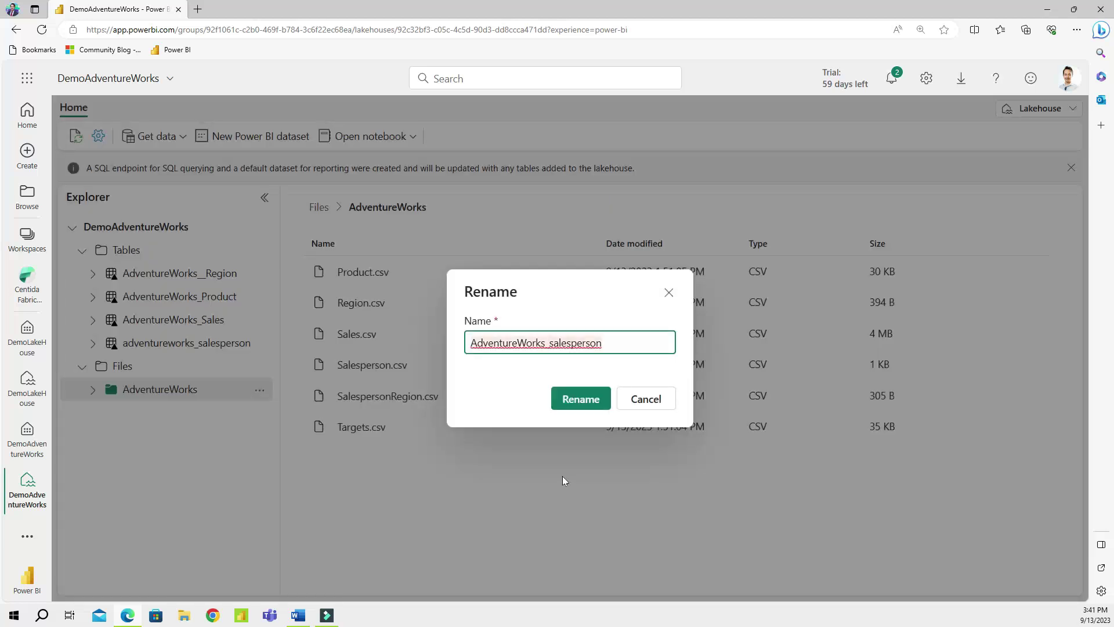
{"action": "key", "text": "shift+Right"}
{"action": "type", "text": "S"}
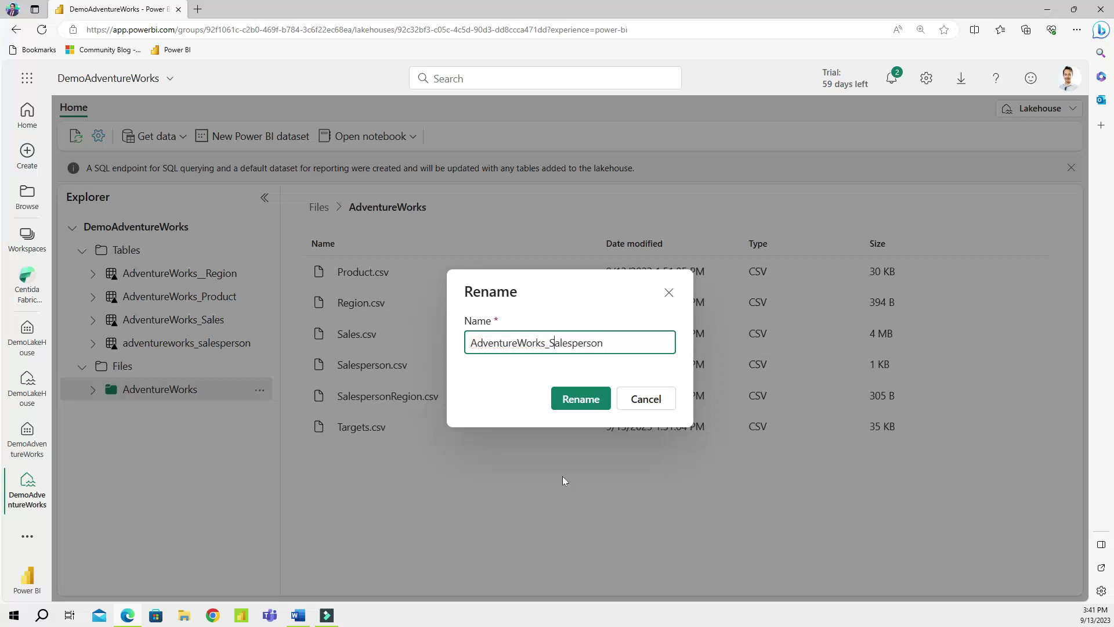
{"action": "key", "text": "Right"}
{"action": "key", "text": "Right"}
{"action": "key", "text": "Right"}
{"action": "key", "text": "Right"}
{"action": "key", "text": "shift+Right"}
Step: Apply the AdventureWorks_SalesPerson name, review the failure details, and dismiss the error
{"action": "type", "text": "P"}
{"action": "left_click", "coordinate": [587, 401]}
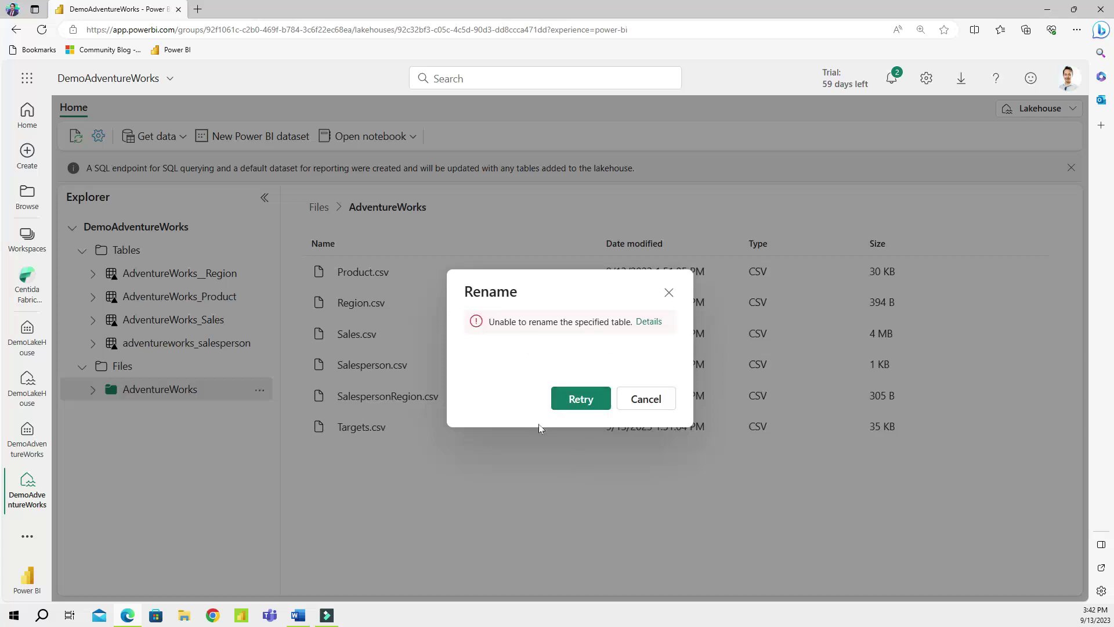
{"action": "left_click", "coordinate": [654, 326]}
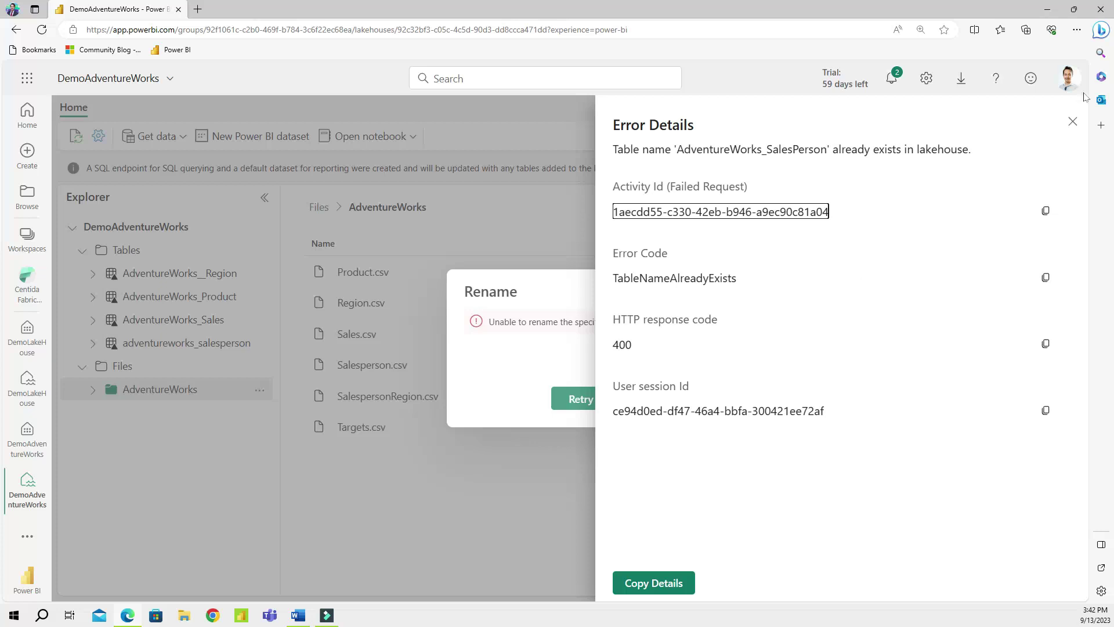
{"action": "left_click", "coordinate": [182, 424]}
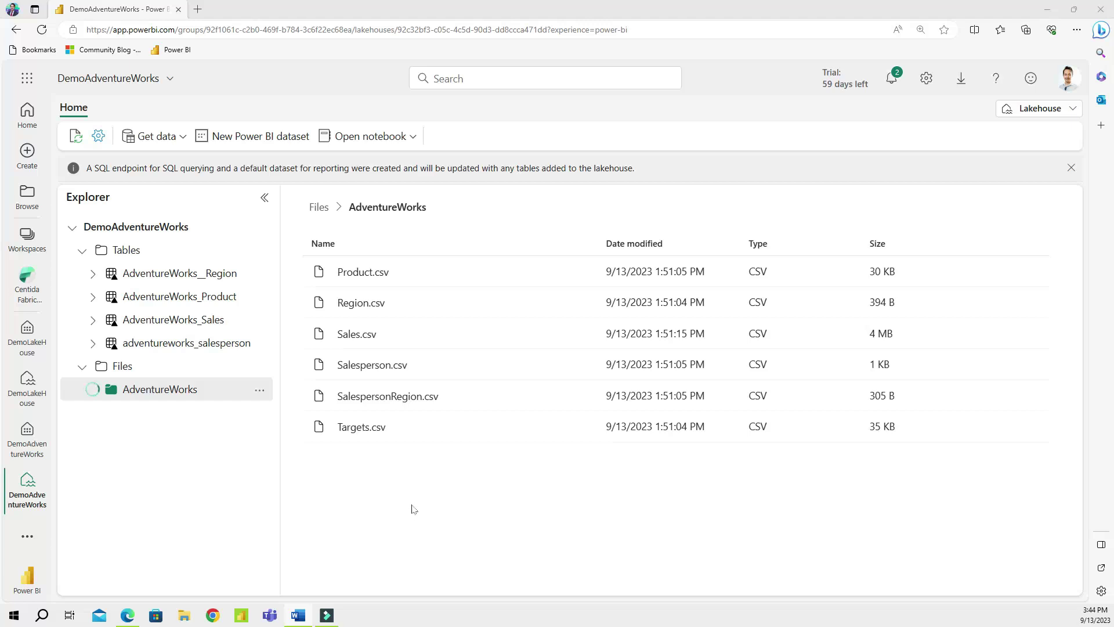
Step: Switch to the SQL endpoint's model view, collapse Properties, and fit the diagram to the page
{"action": "left_click", "coordinate": [1073, 110]}
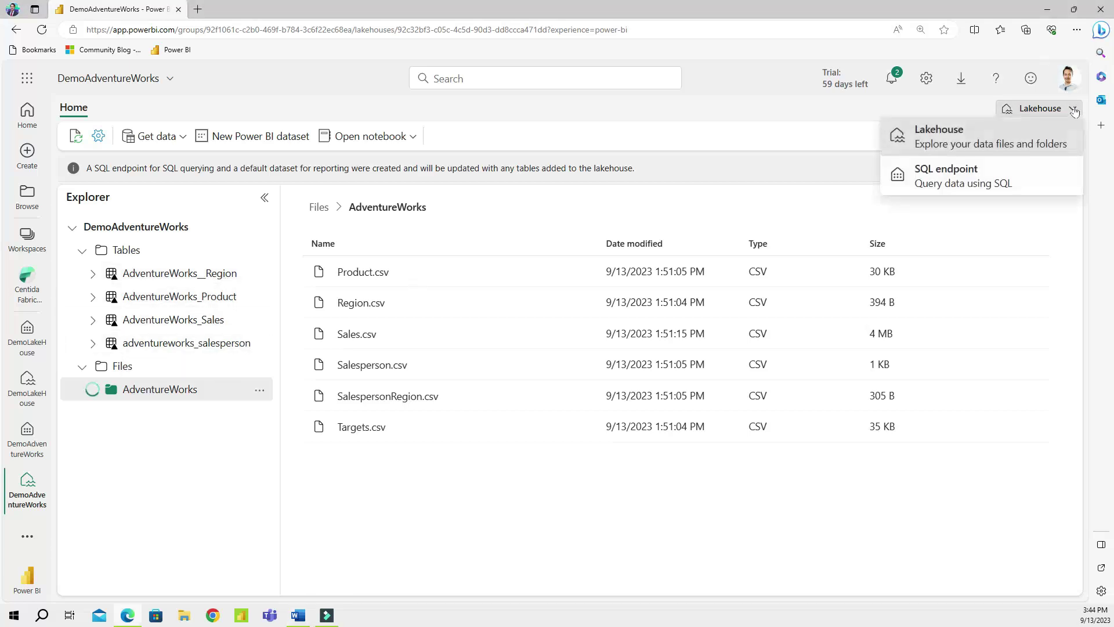
{"action": "left_click", "coordinate": [952, 177]}
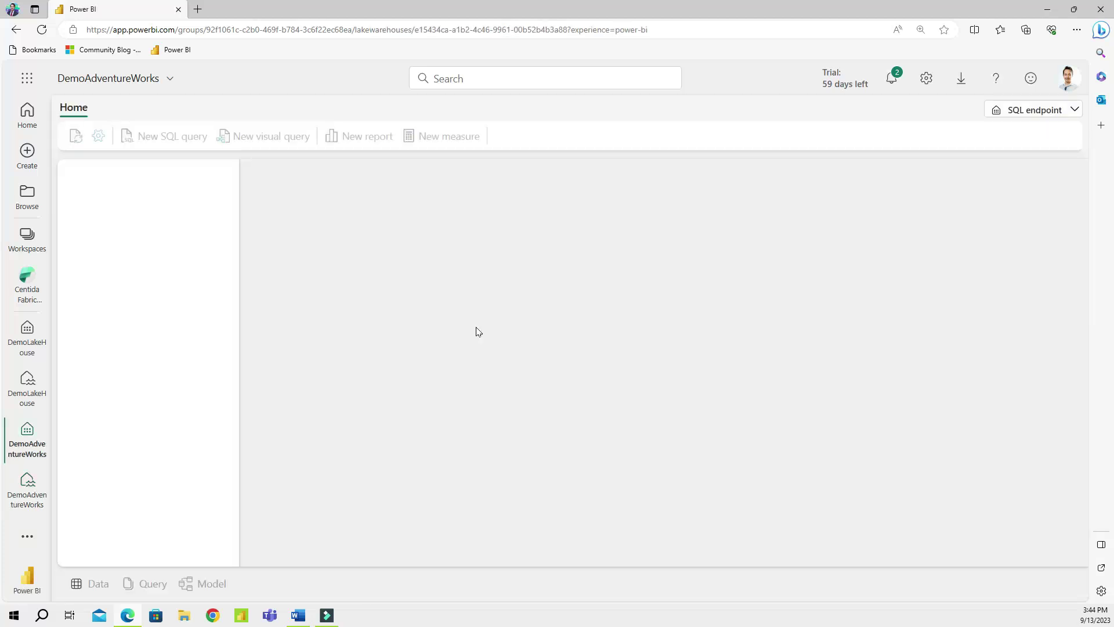
{"action": "left_click_drag", "start_coordinate": [240, 186], "coordinate": [338, 189]}
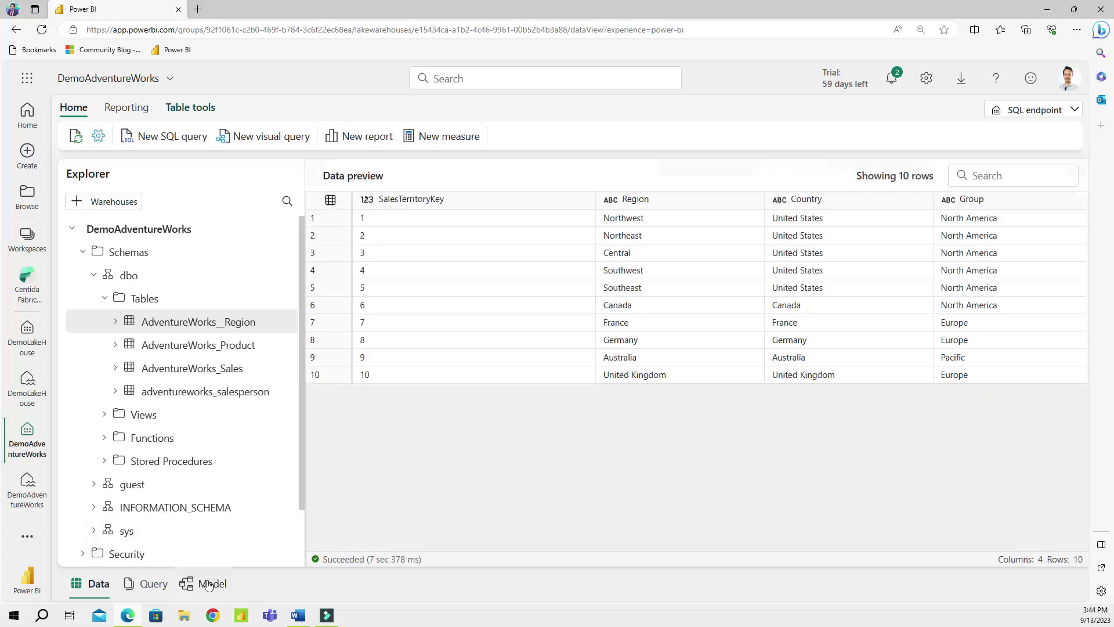
{"action": "left_click", "coordinate": [209, 585]}
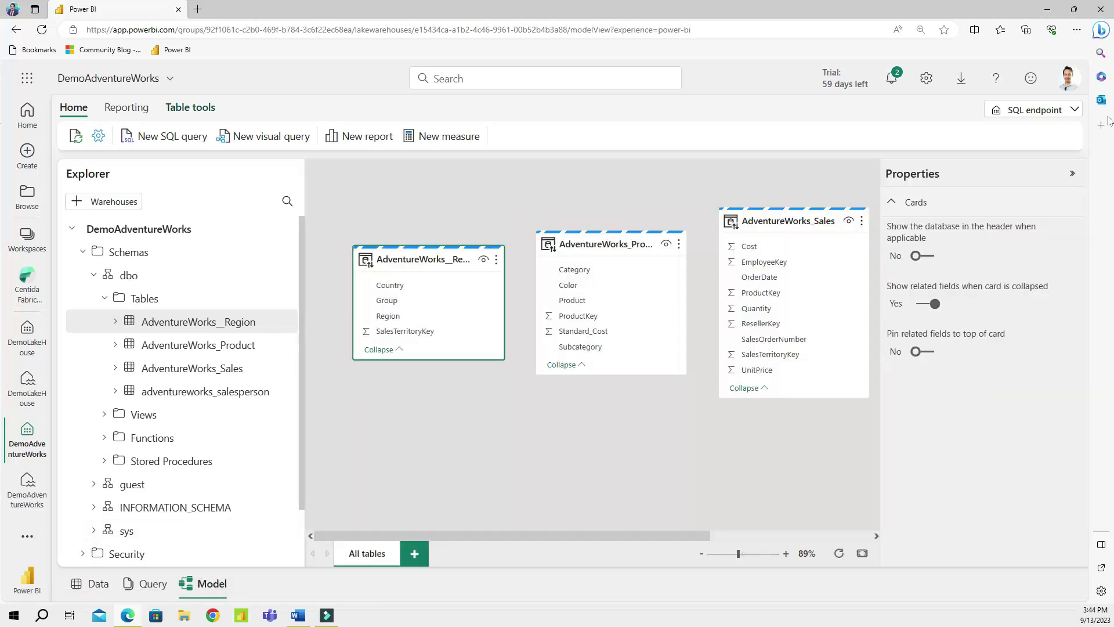
{"action": "left_click", "coordinate": [1072, 173]}
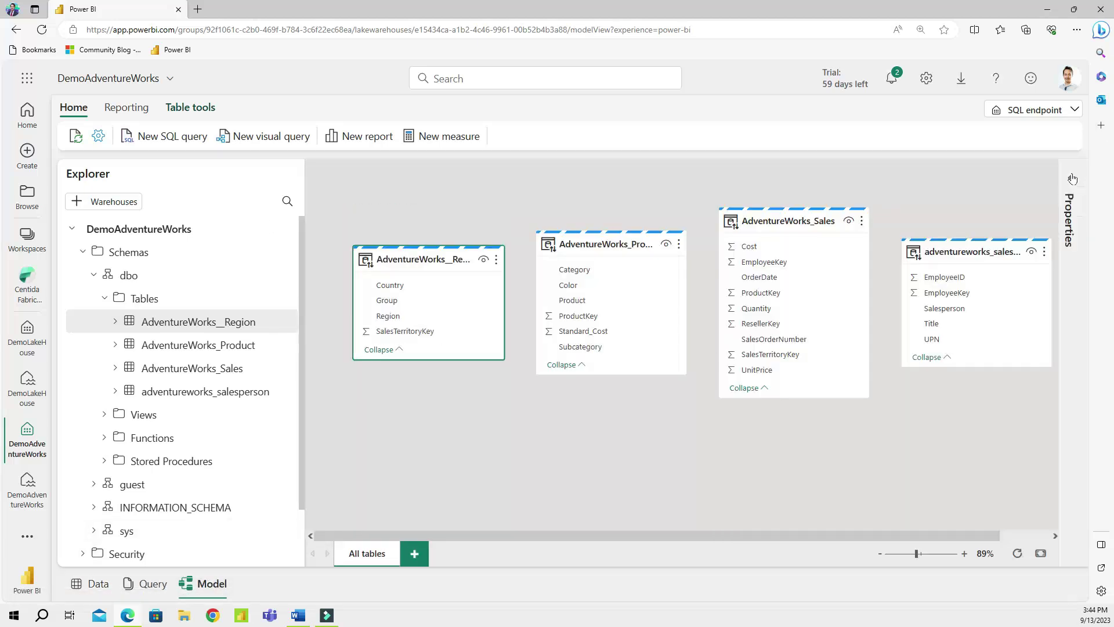
{"action": "left_click", "coordinate": [1039, 555]}
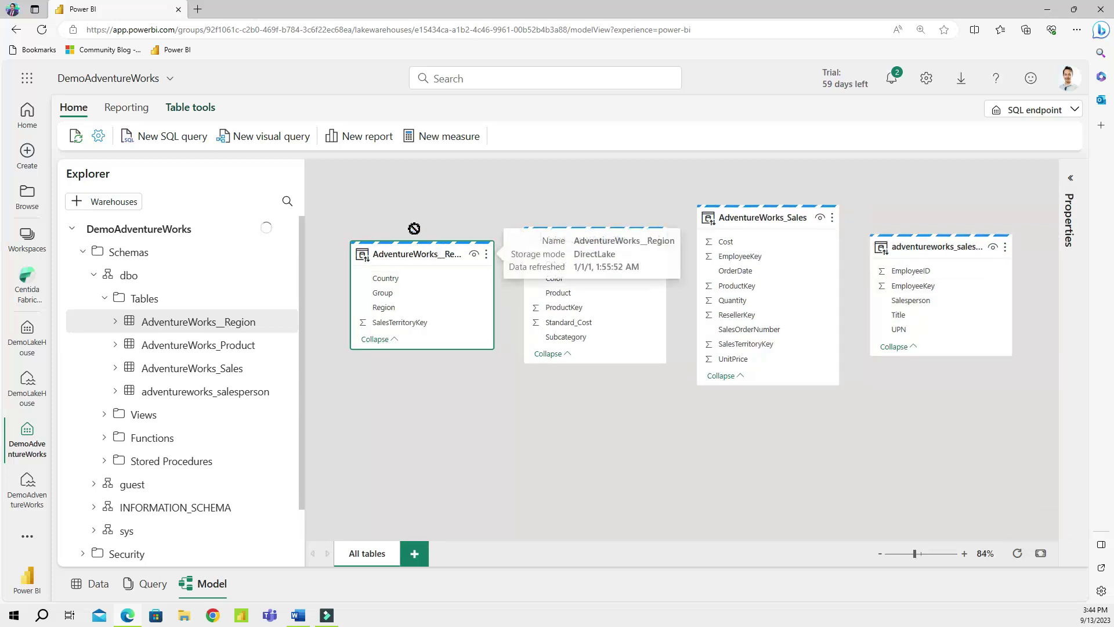
Step: Rearrange and enlarge the Region, Product, Sales and salesperson table cards so full names show
{"action": "left_click_drag", "start_coordinate": [406, 220], "coordinate": [399, 216]}
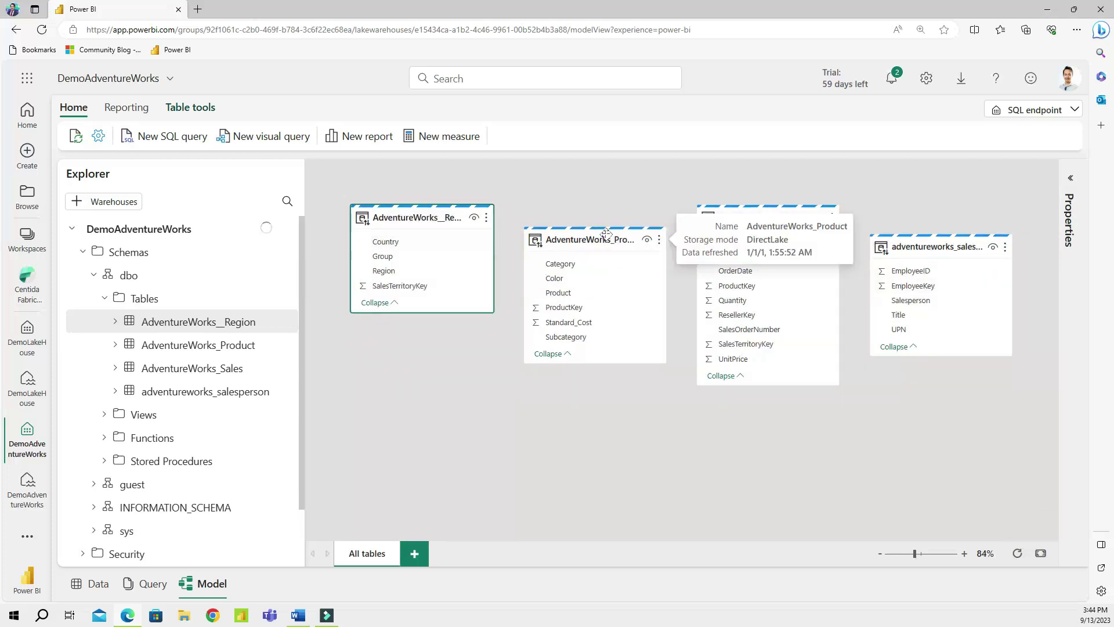
{"action": "left_click_drag", "start_coordinate": [610, 233], "coordinate": [614, 210]}
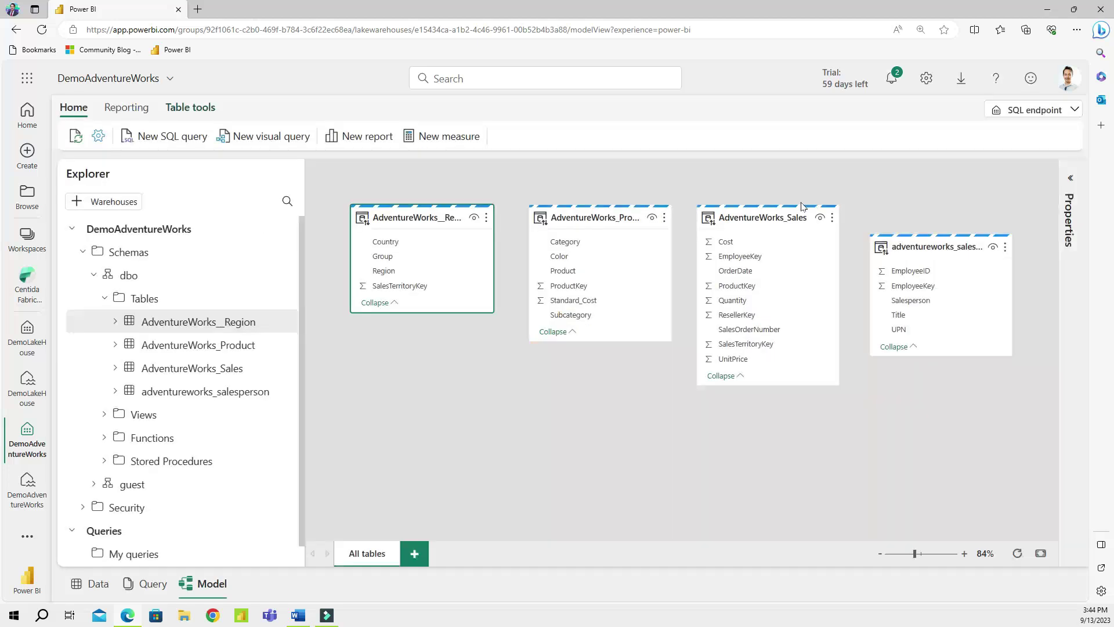
{"action": "left_click_drag", "start_coordinate": [940, 235], "coordinate": [951, 206]}
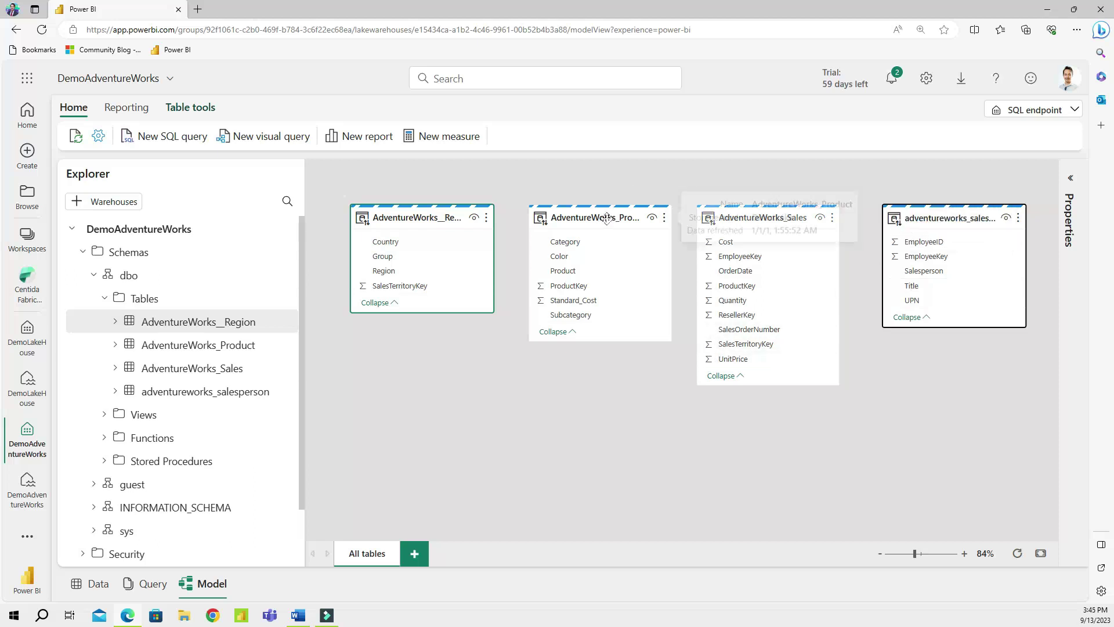
{"action": "left_click_drag", "start_coordinate": [609, 222], "coordinate": [435, 376]}
{"action": "left_click_drag", "start_coordinate": [716, 214], "coordinate": [570, 214]}
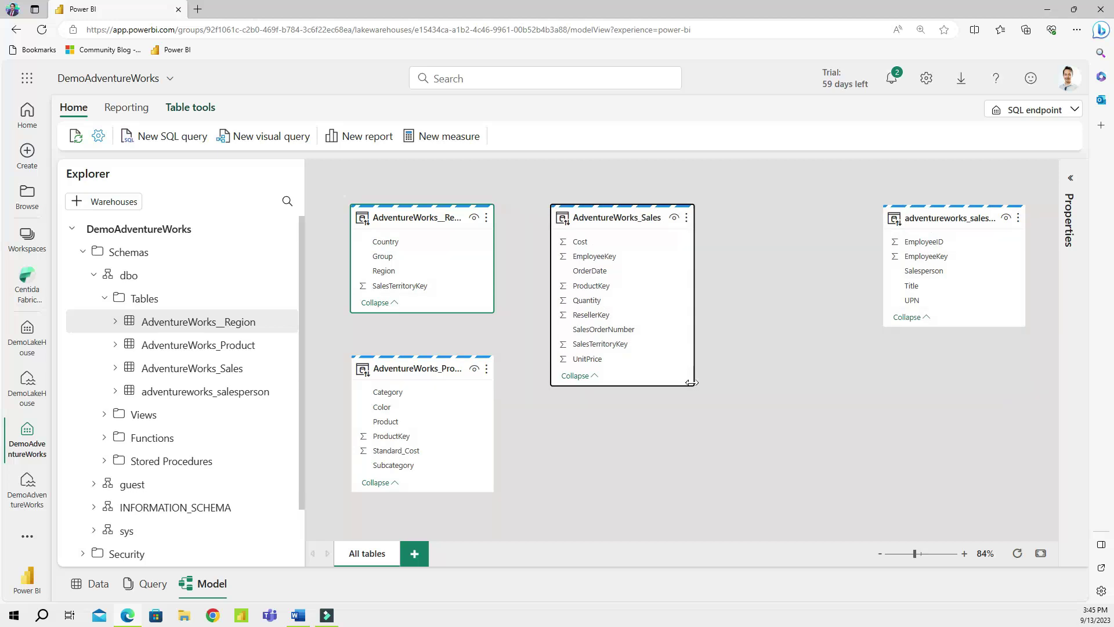
{"action": "left_click_drag", "start_coordinate": [692, 383], "coordinate": [727, 402]}
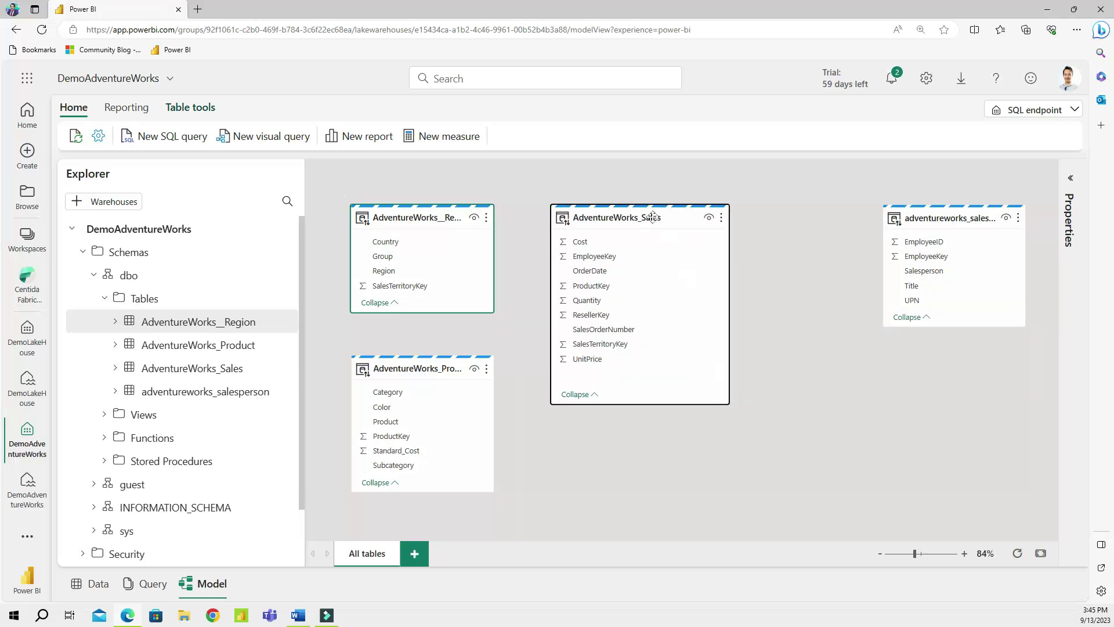
{"action": "left_click_drag", "start_coordinate": [653, 217], "coordinate": [697, 217]}
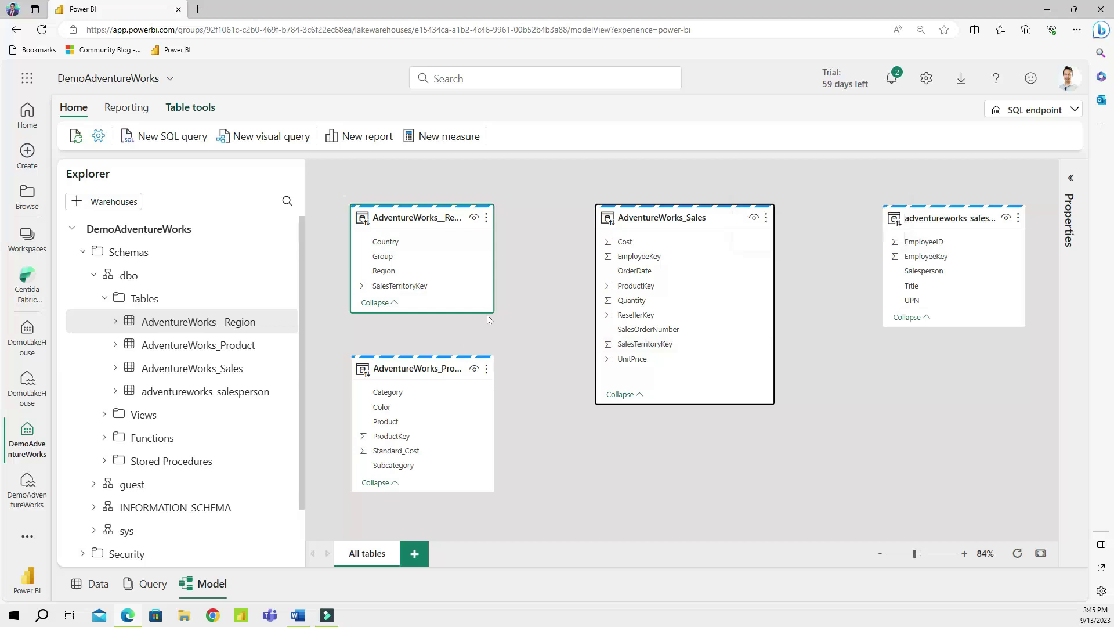
{"action": "left_click_drag", "start_coordinate": [498, 316], "coordinate": [516, 325]}
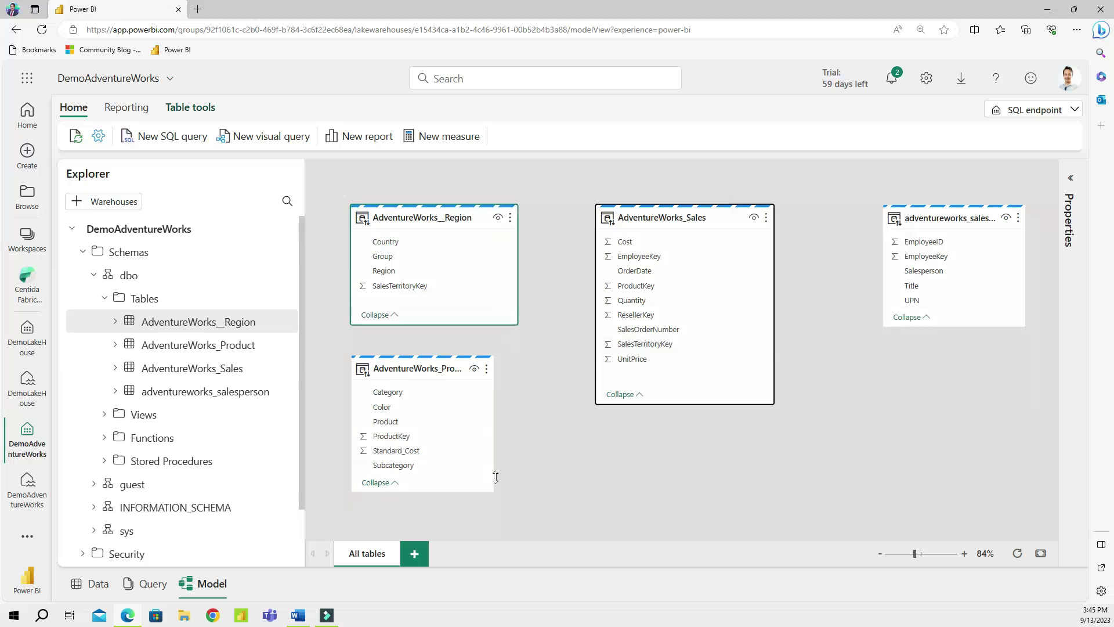
{"action": "left_click_drag", "start_coordinate": [493, 491], "coordinate": [517, 506]}
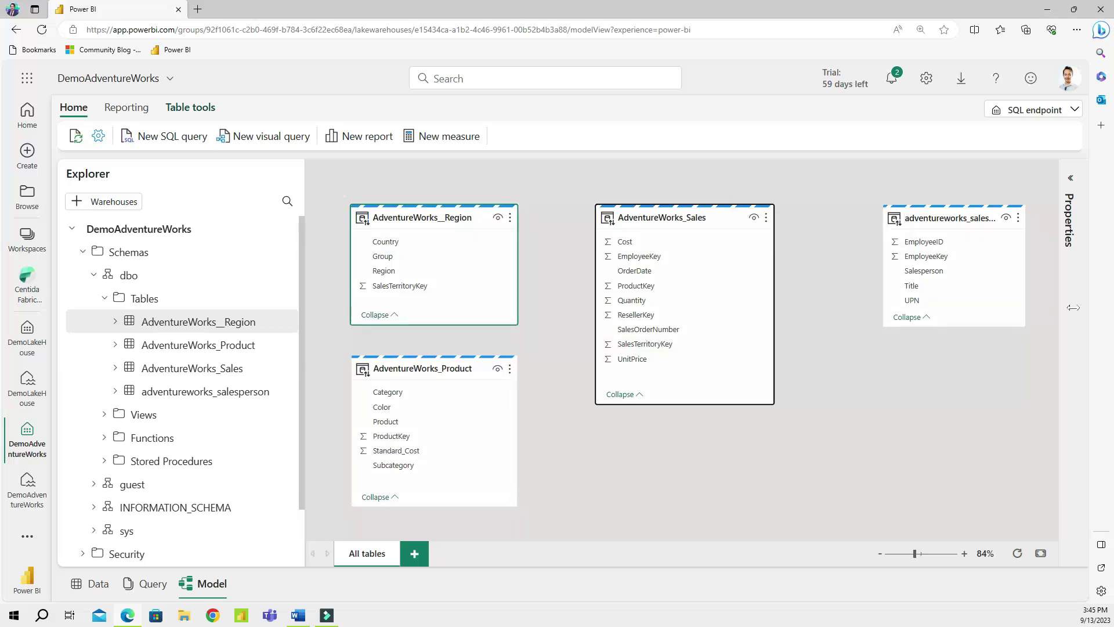
{"action": "left_click_drag", "start_coordinate": [949, 220], "coordinate": [902, 223]}
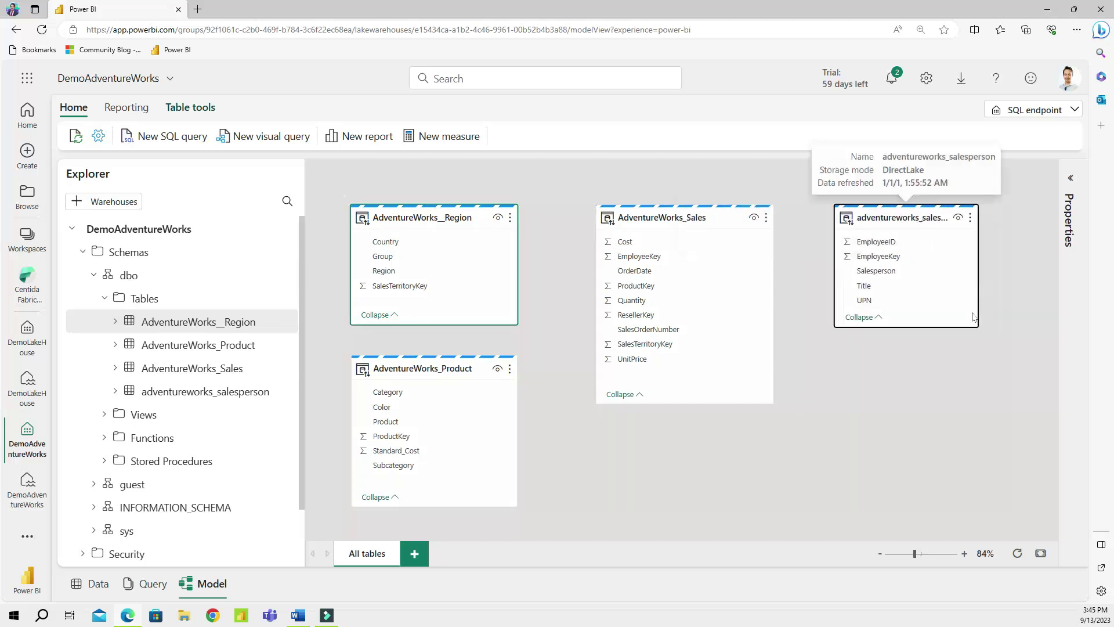
{"action": "left_click_drag", "start_coordinate": [979, 329], "coordinate": [1001, 358]}
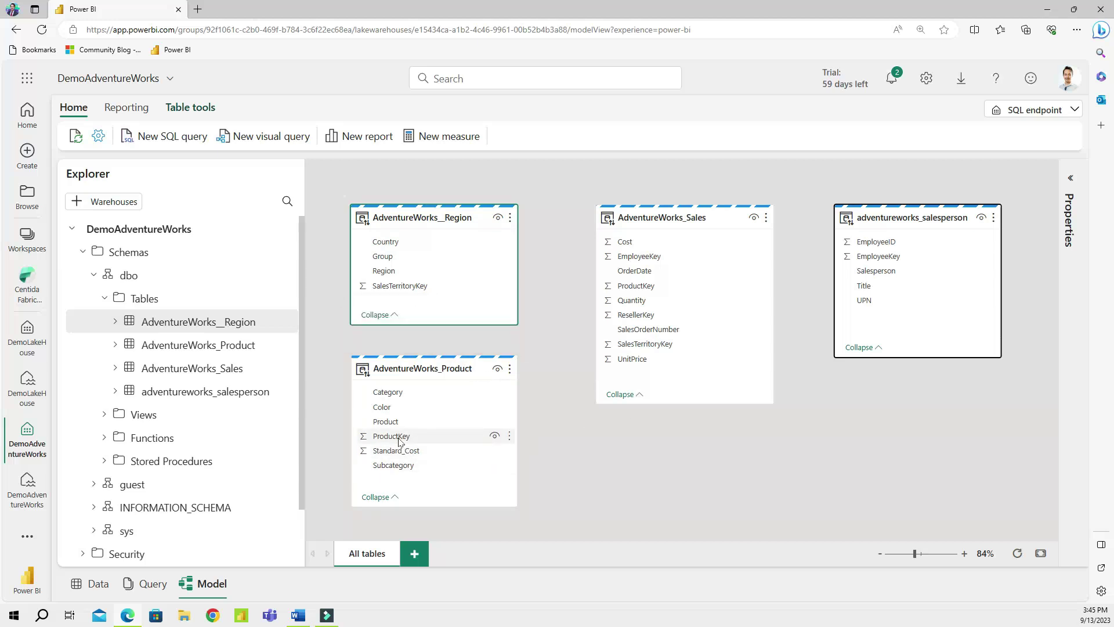
Step: Relate Sales to Product on ProductKey, to Region on SalesTerritoryKey, and to salesperson
{"action": "left_click_drag", "start_coordinate": [399, 442], "coordinate": [647, 291]}
{"action": "left_click", "coordinate": [698, 517]}
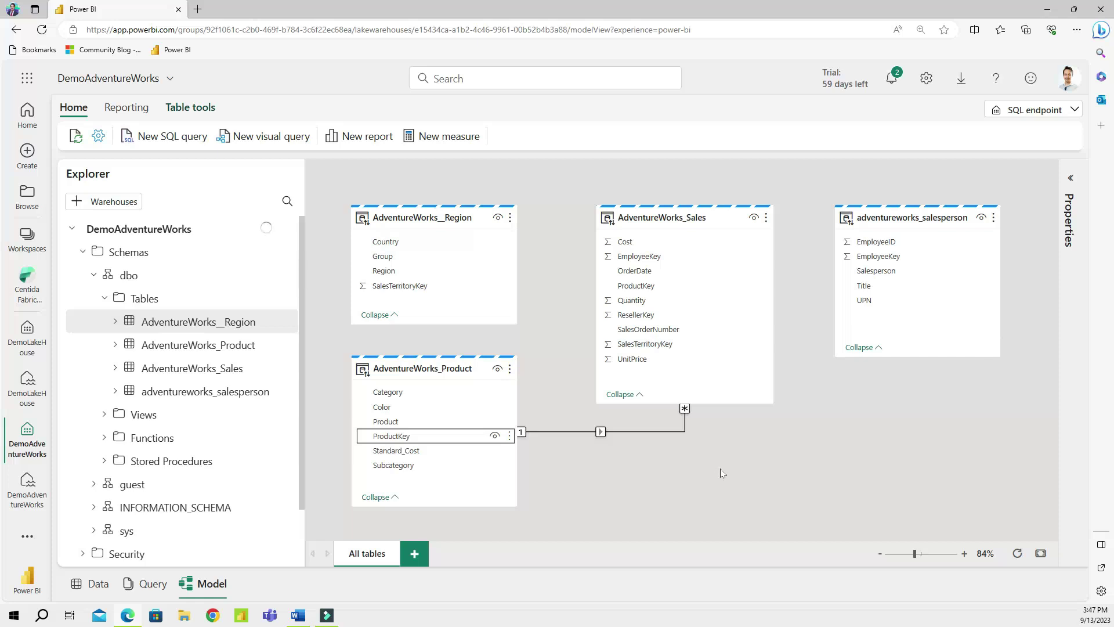
{"action": "left_click_drag", "start_coordinate": [415, 290], "coordinate": [665, 348]}
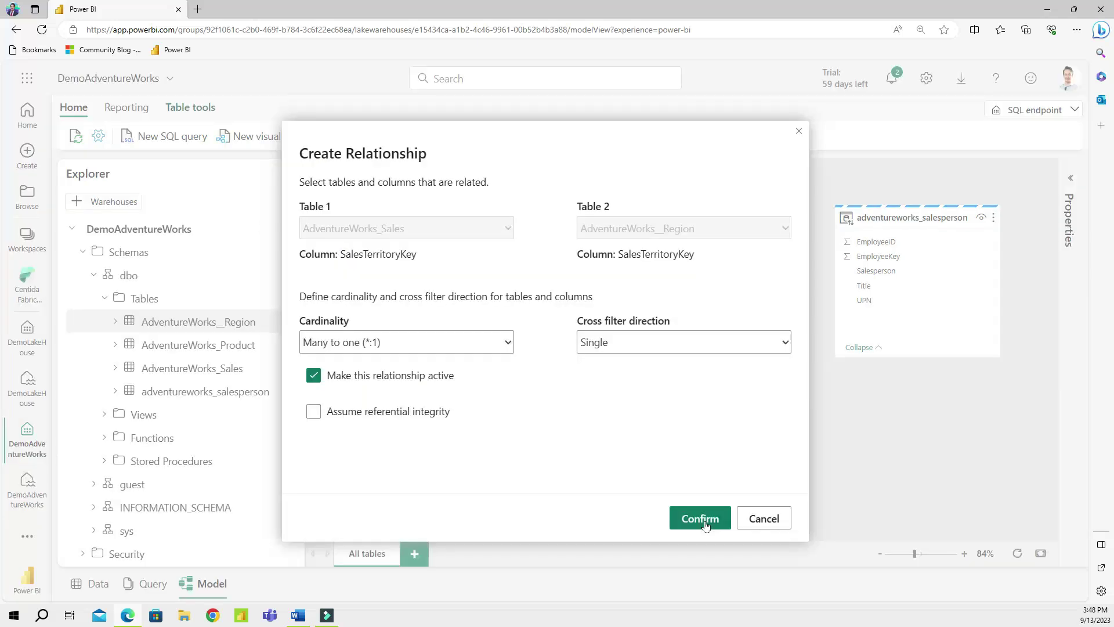
{"action": "left_click", "coordinate": [700, 518]}
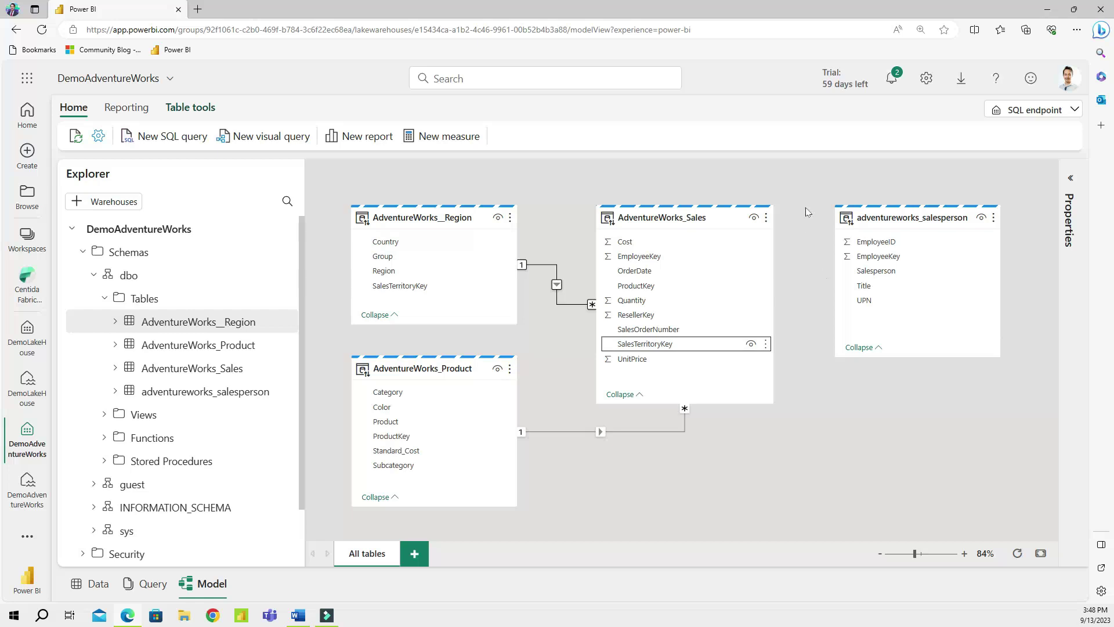
{"action": "left_click_drag", "start_coordinate": [792, 231], "coordinate": [875, 255]}
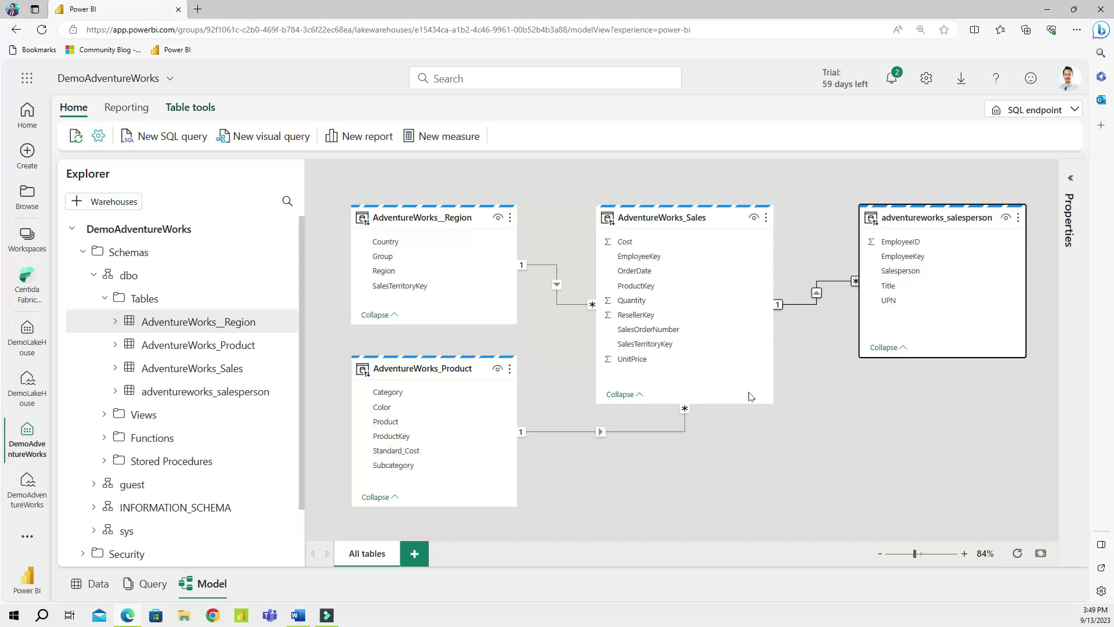
{"action": "left_click", "coordinate": [97, 586]}
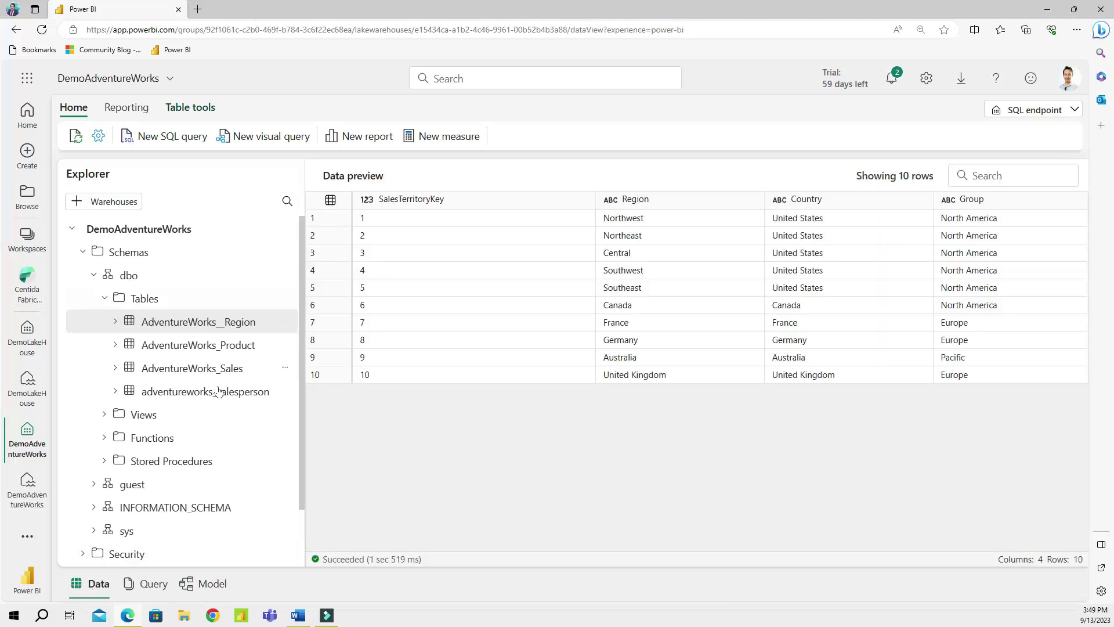
Step: Preview the AdventureWorks_Sales data, sorting it by Quantity and then by UnitPrice
{"action": "left_click", "coordinate": [187, 372]}
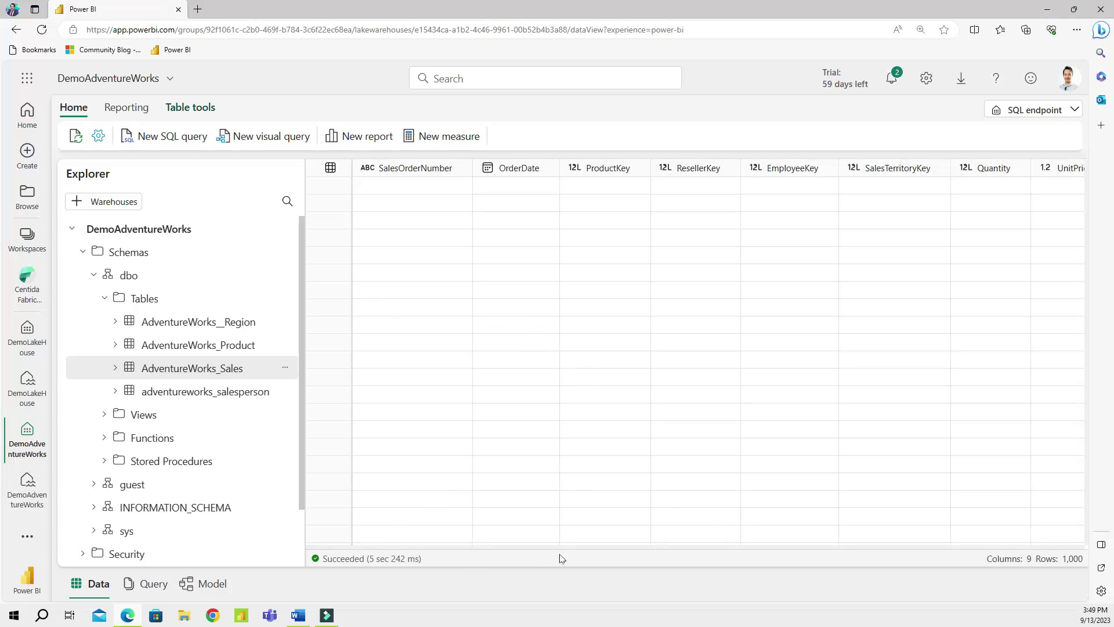
{"action": "left_click_drag", "start_coordinate": [571, 545], "coordinate": [660, 558]}
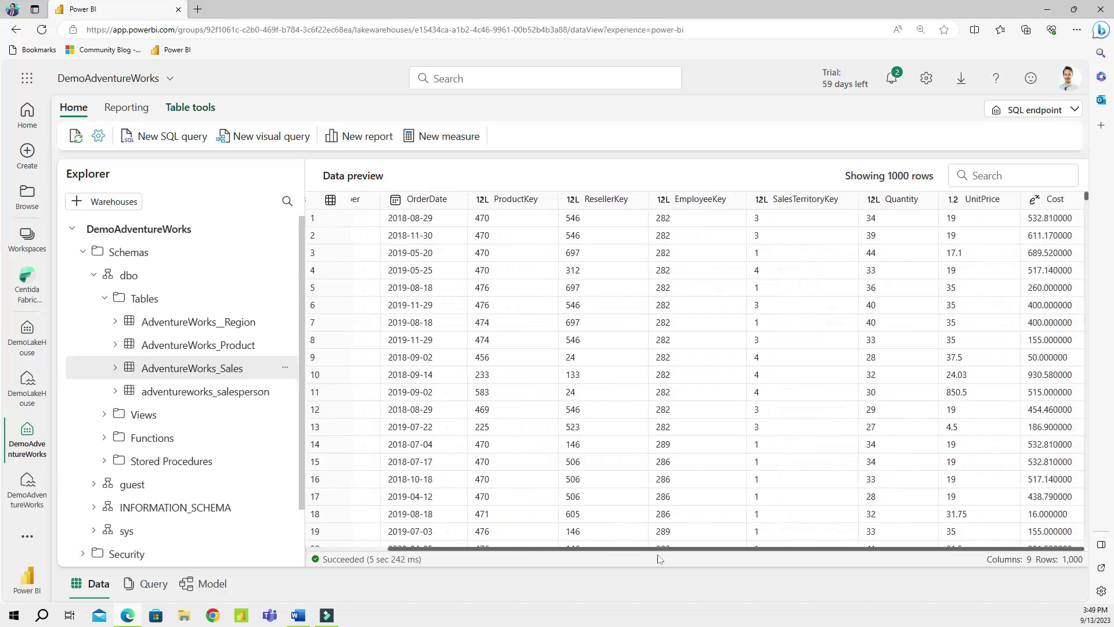
{"action": "left_click", "coordinate": [898, 209]}
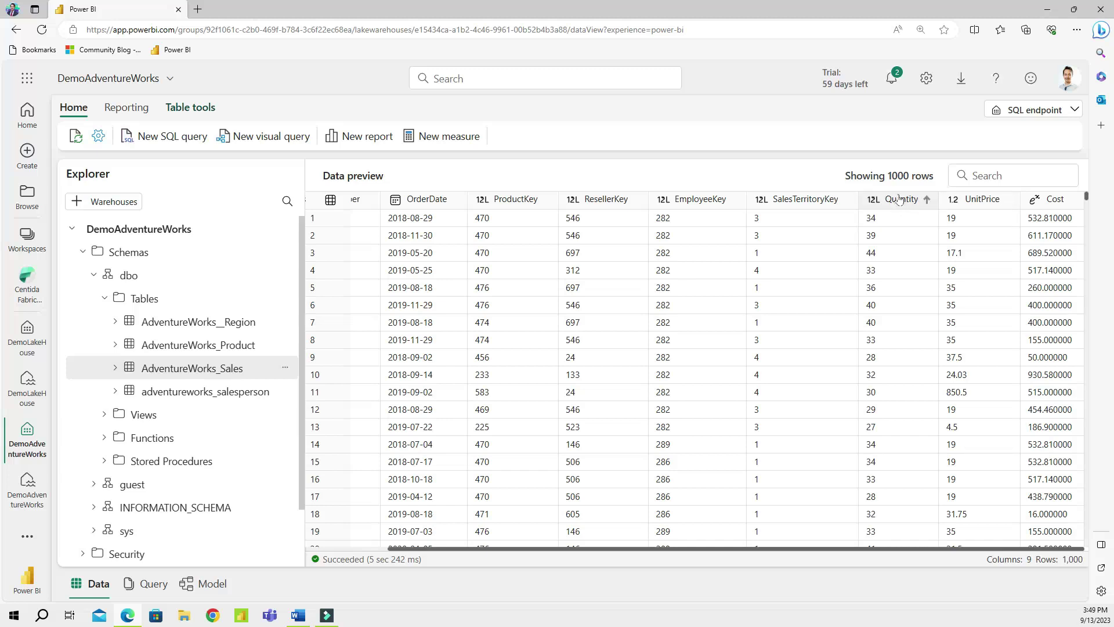
{"action": "left_click", "coordinate": [988, 203]}
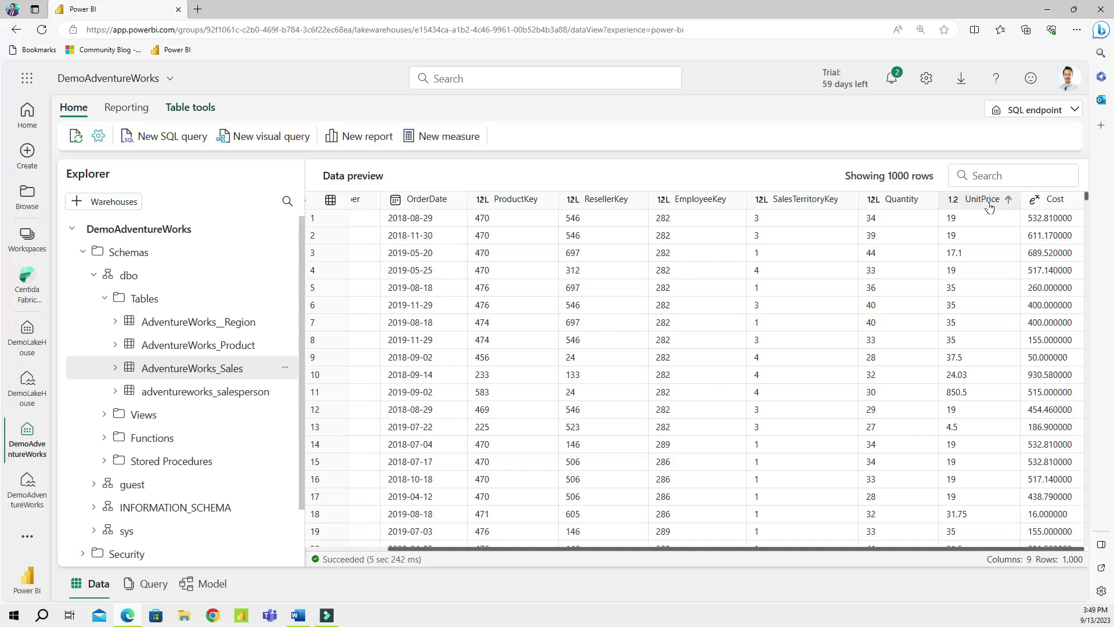
Step: Define the measure SalesAmount = SUMX(AdventureWorks_Sales, [Quantity] * [UnitPrice])
{"action": "left_click", "coordinate": [450, 137]}
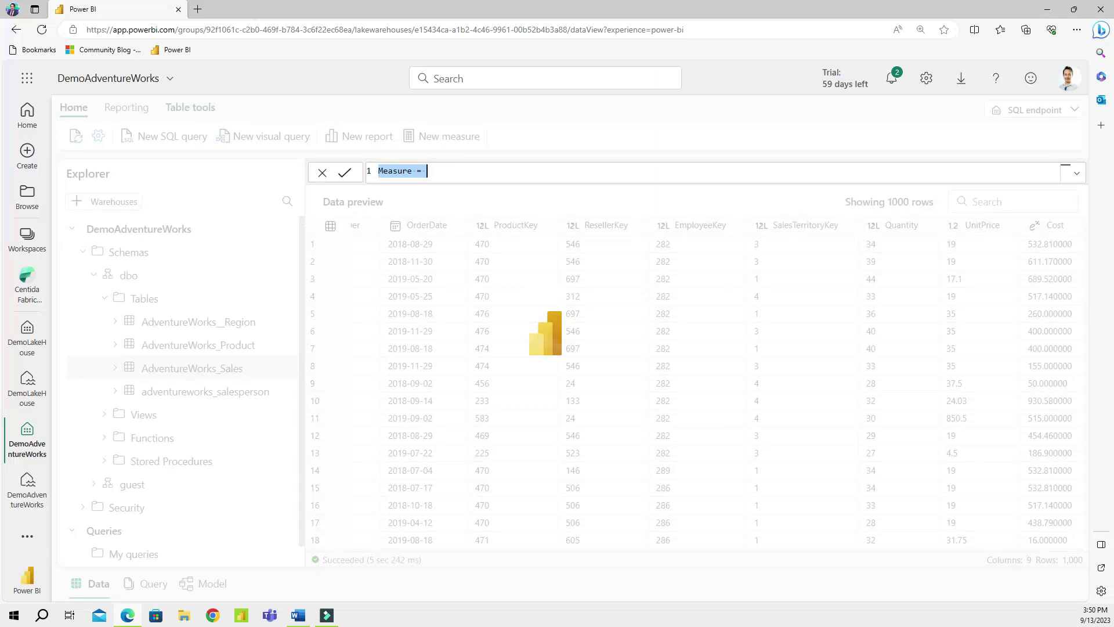
{"action": "key", "text": "BackSpace"}
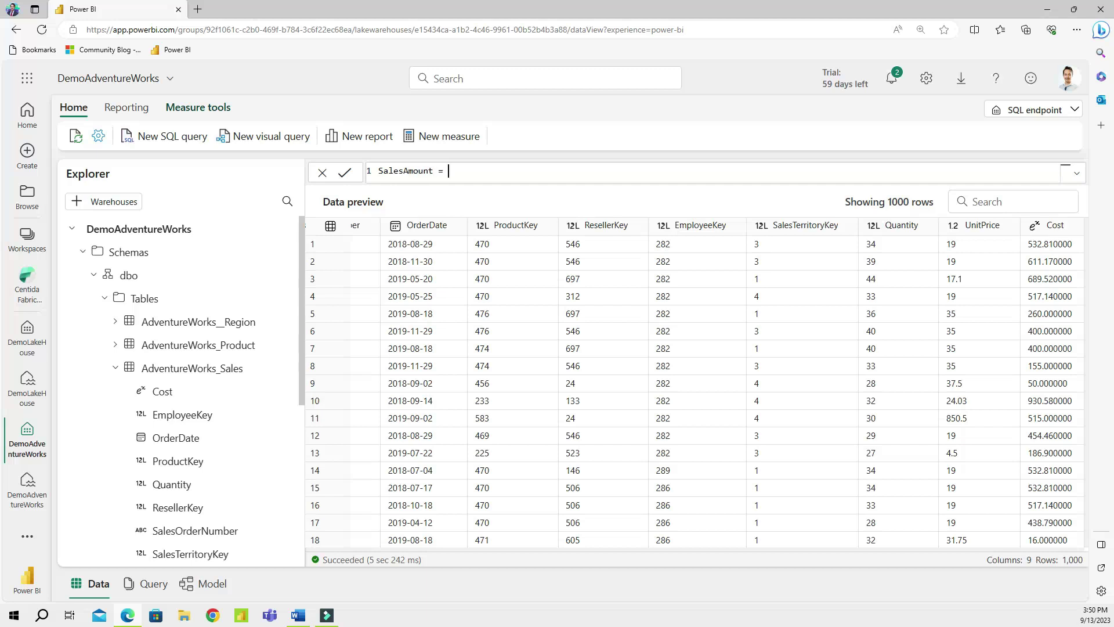
{"action": "type", "text": "sumx"}
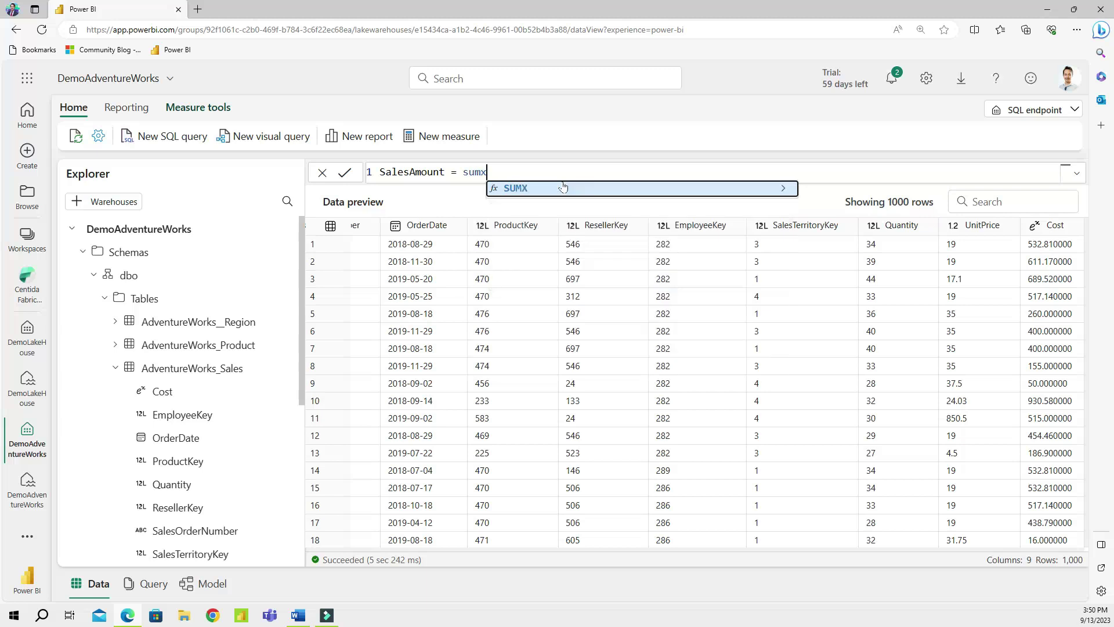
{"action": "left_click", "coordinate": [563, 186]}
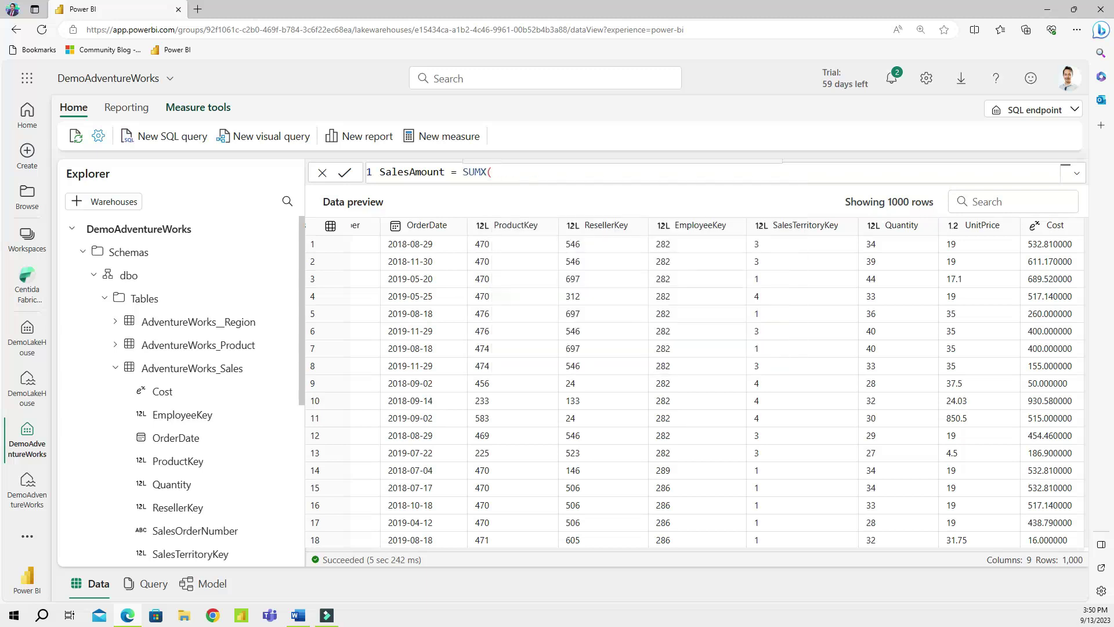
{"action": "type", "text": "sales"}
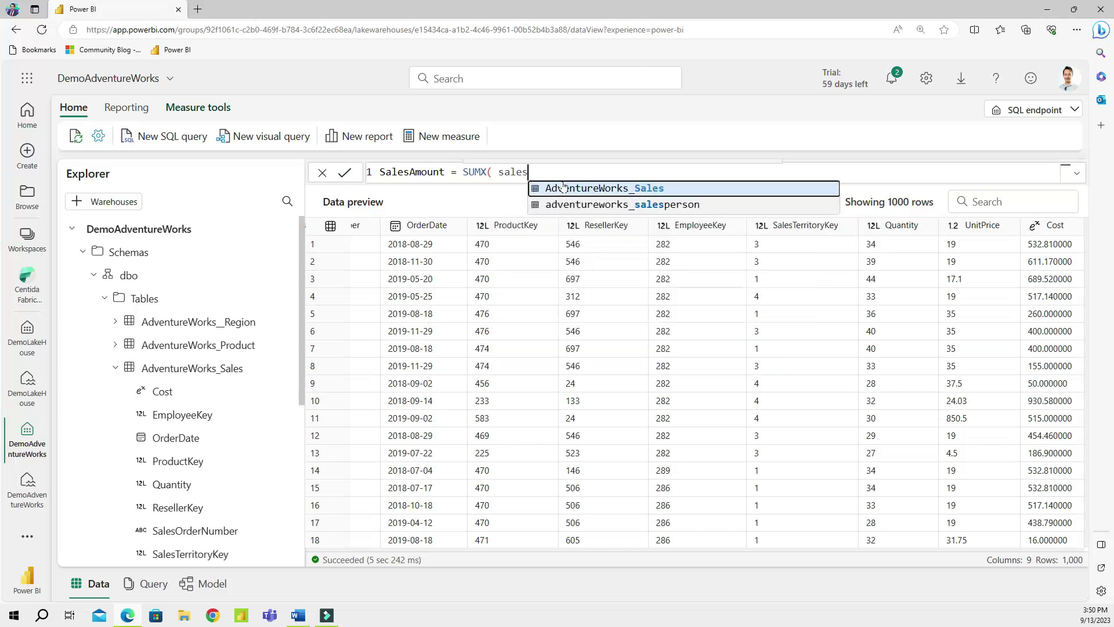
{"action": "left_click", "coordinate": [562, 187]}
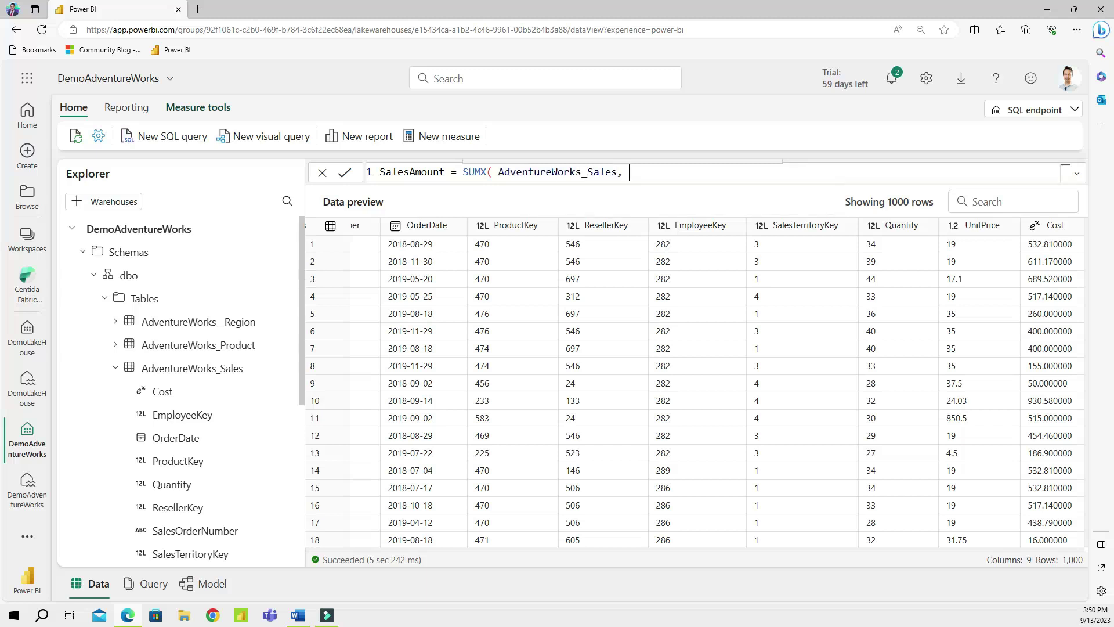
{"action": "type", "text": ", quan"}
{"action": "key", "text": "Tab"}
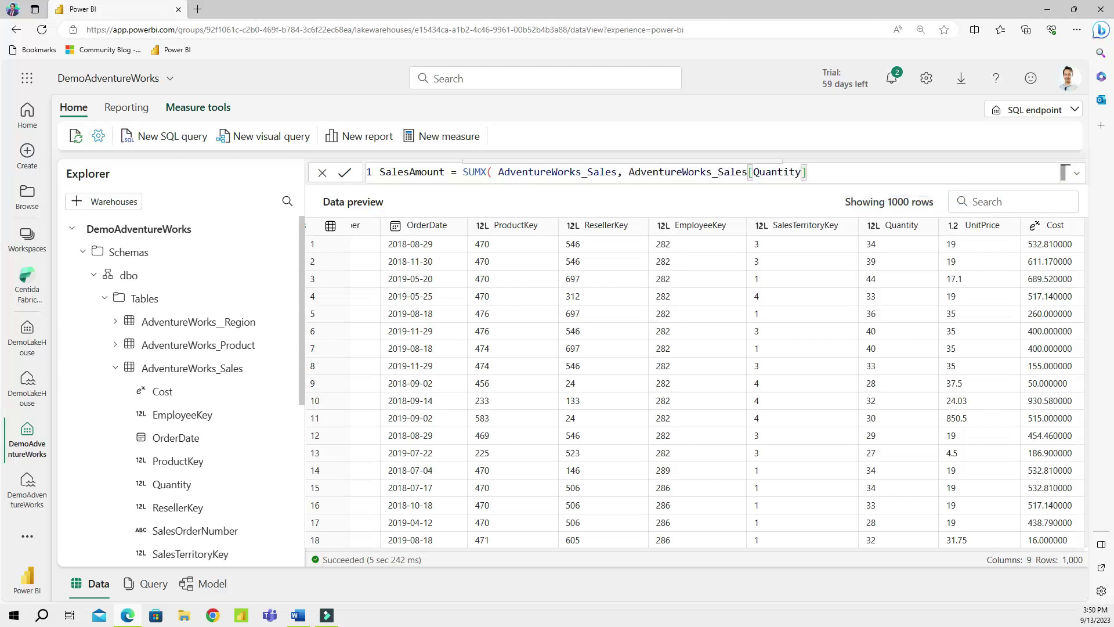
{"action": "type", "text": "* unit"}
{"action": "key", "text": "Tab"}
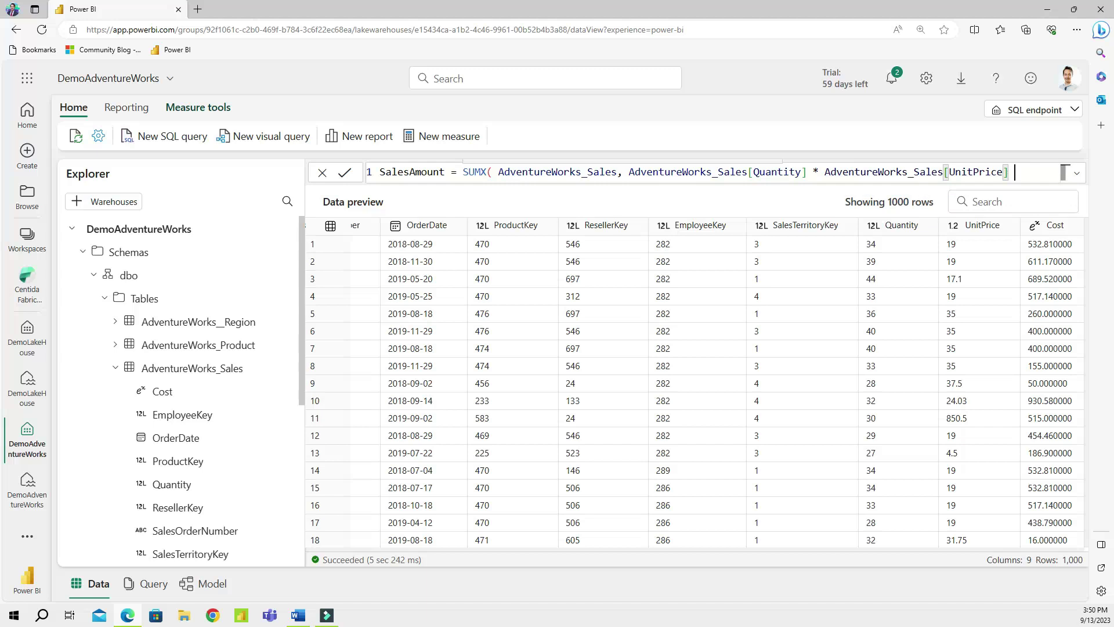
{"action": "type", "text": ")"}
{"action": "key", "text": "Return"}
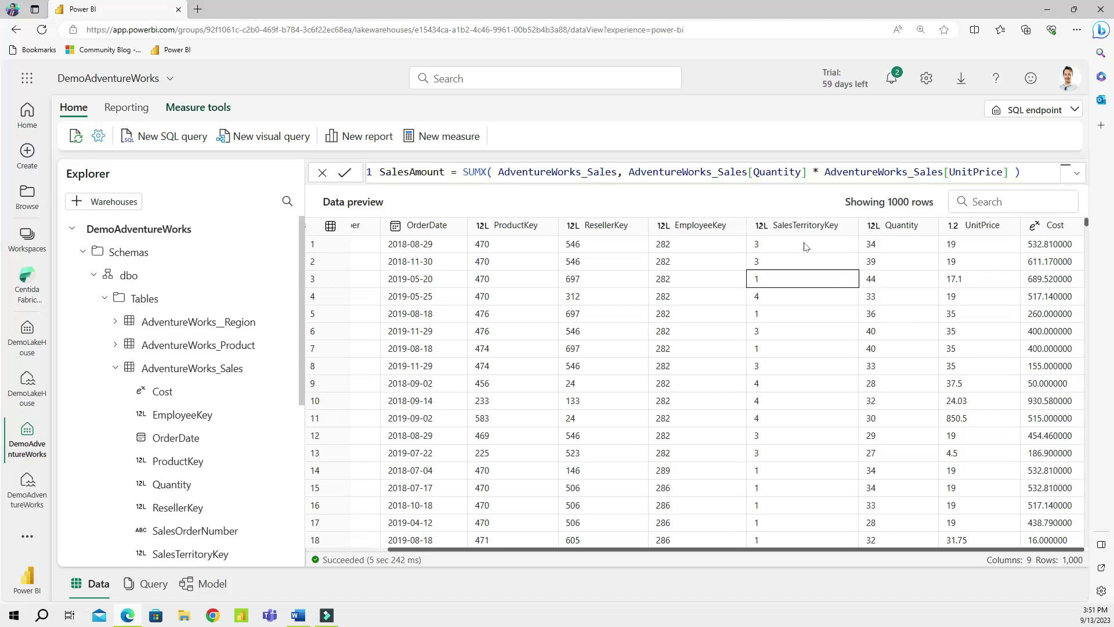
Step: Create a new report with an enlarged stacked bar chart of SalesAmount by product Category
{"action": "left_click", "coordinate": [356, 142]}
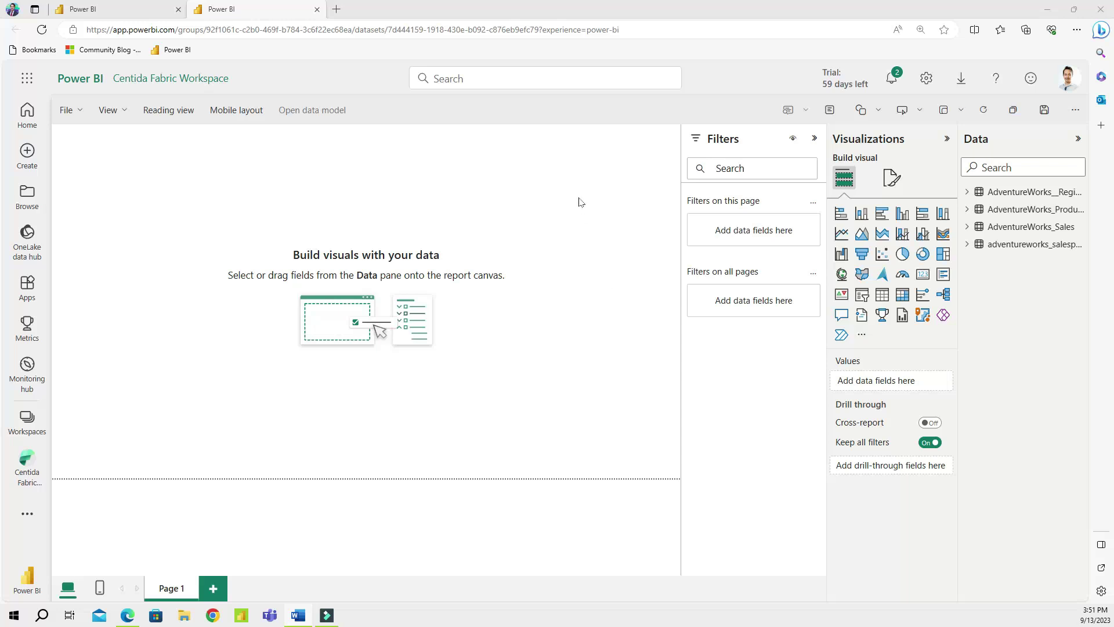
{"action": "left_click", "coordinate": [815, 138]}
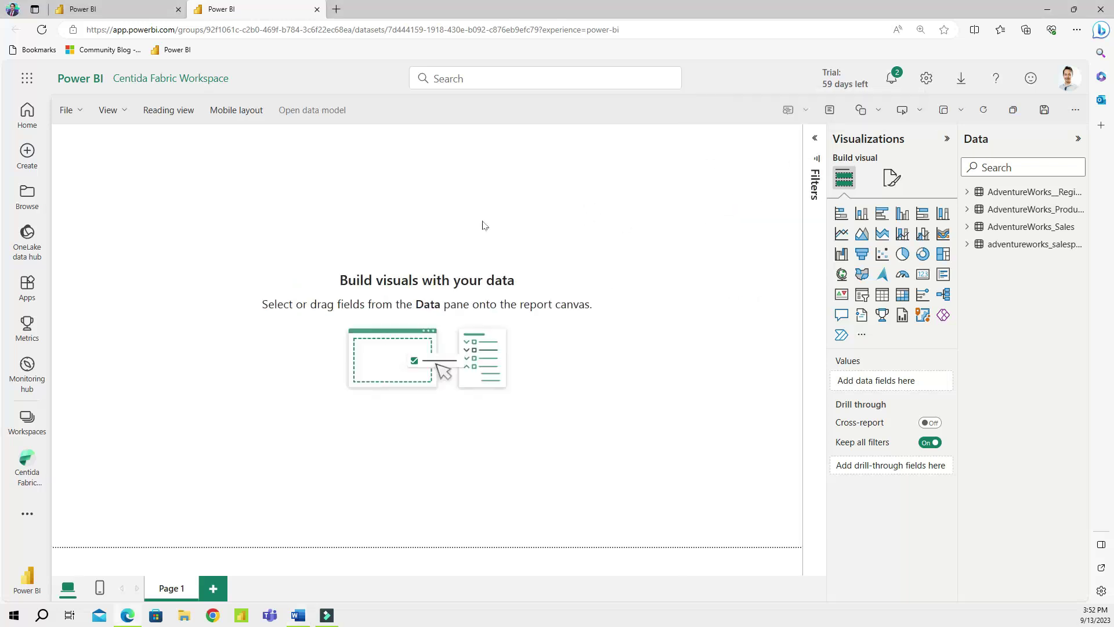
{"action": "left_click", "coordinate": [841, 213]}
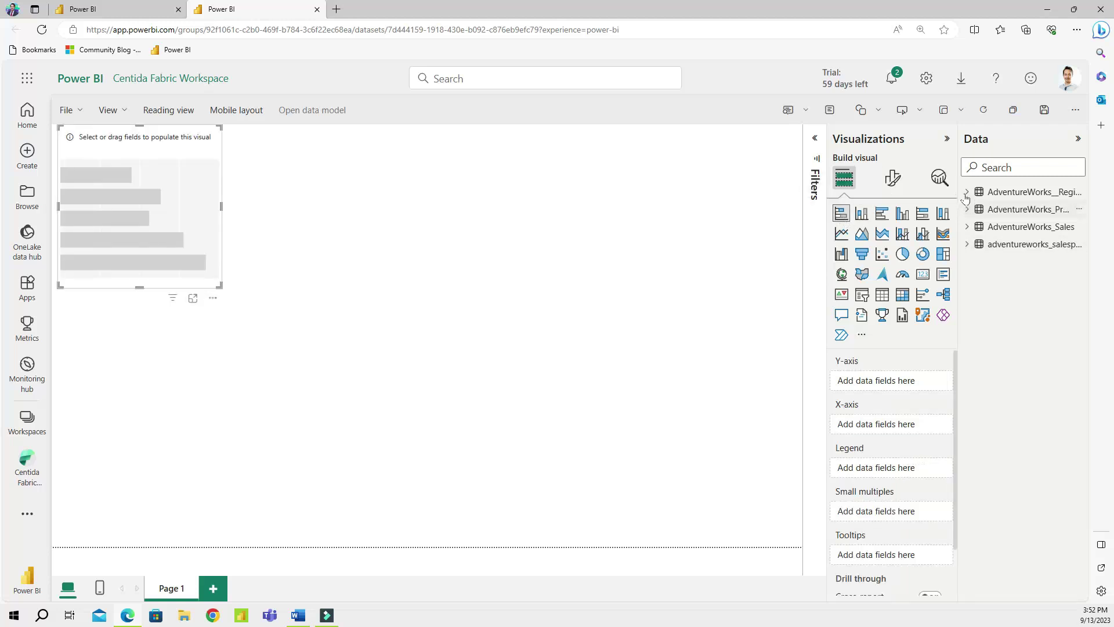
{"action": "left_click_drag", "start_coordinate": [957, 192], "coordinate": [933, 193]}
{"action": "left_click", "coordinate": [944, 228]}
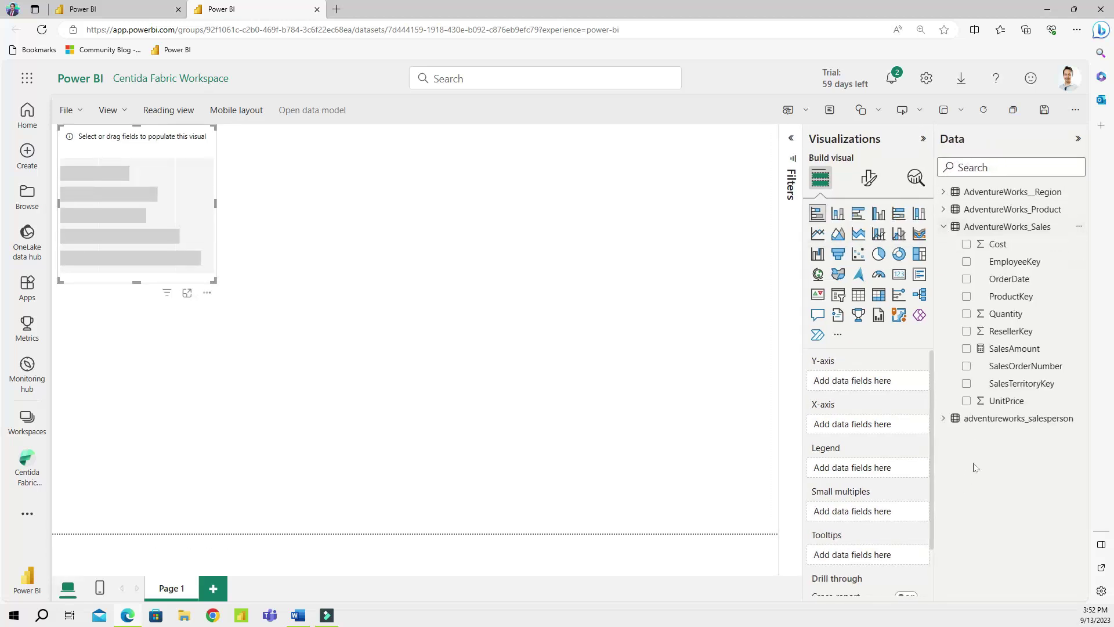
{"action": "left_click", "coordinate": [966, 348]}
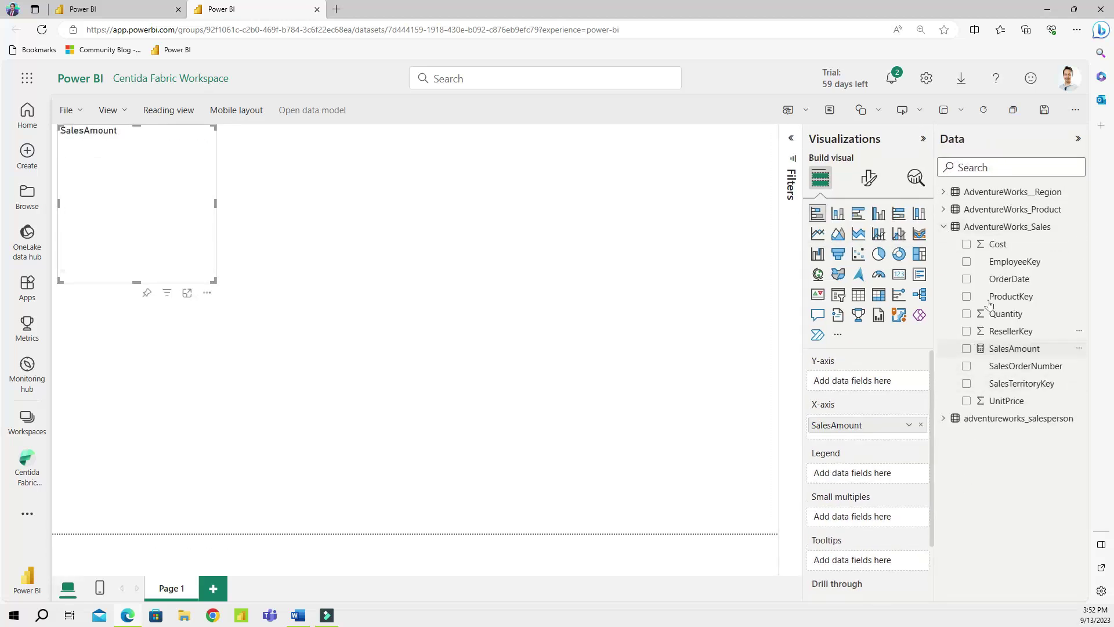
{"action": "left_click", "coordinate": [942, 210]}
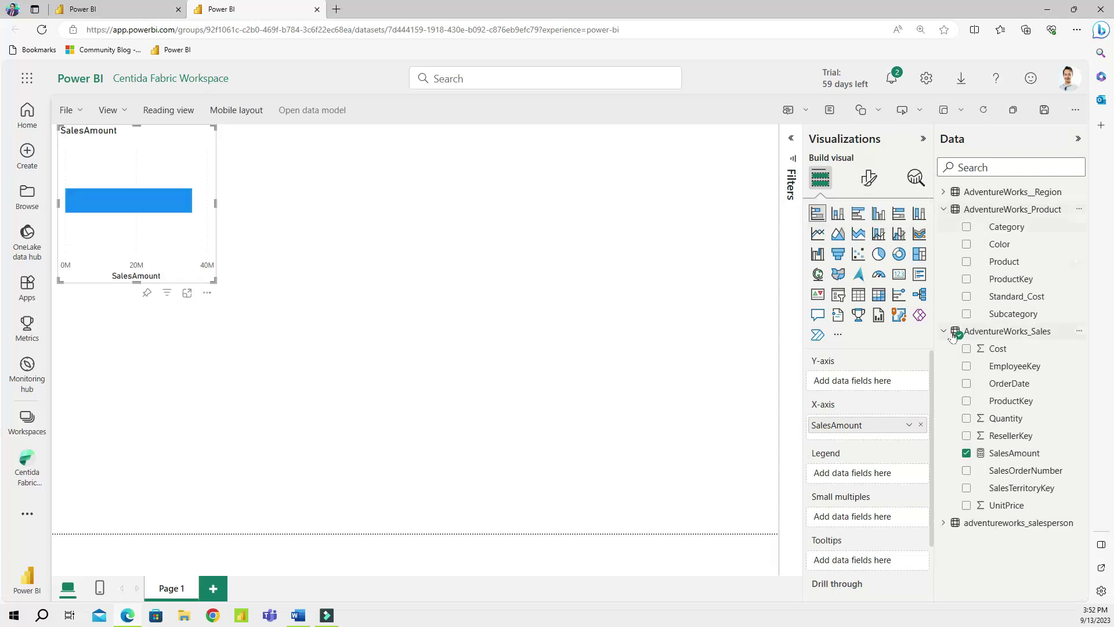
{"action": "left_click", "coordinate": [965, 227]}
{"action": "left_click_drag", "start_coordinate": [203, 282], "coordinate": [270, 386]}
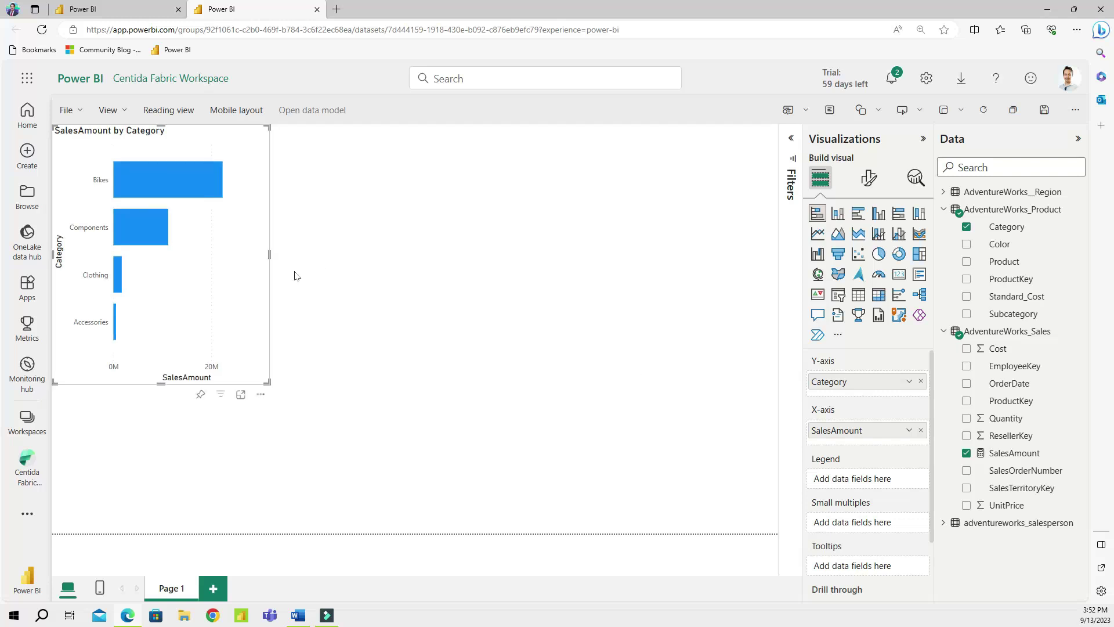
Step: Duplicate the bar chart into a wide stacked column chart of SalesAmount by Region beside it
{"action": "key", "text": "ctrl+c"}
{"action": "key", "text": "ctrl+v"}
{"action": "left_click_drag", "start_coordinate": [251, 268], "coordinate": [467, 239]}
{"action": "left_click", "coordinate": [838, 214]}
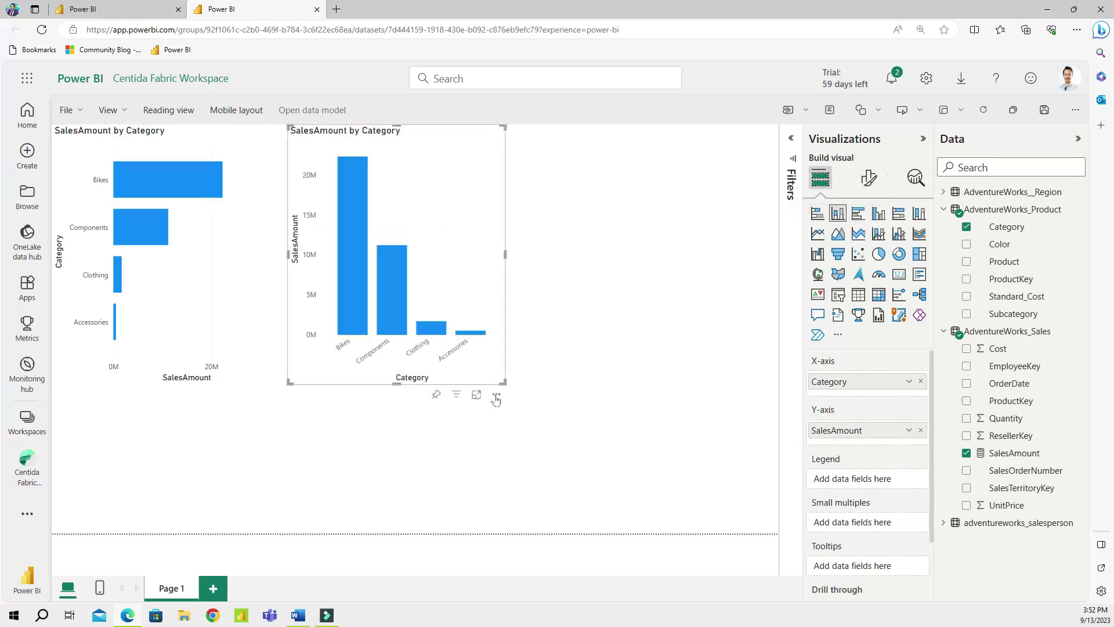
{"action": "left_click_drag", "start_coordinate": [504, 381], "coordinate": [623, 349]}
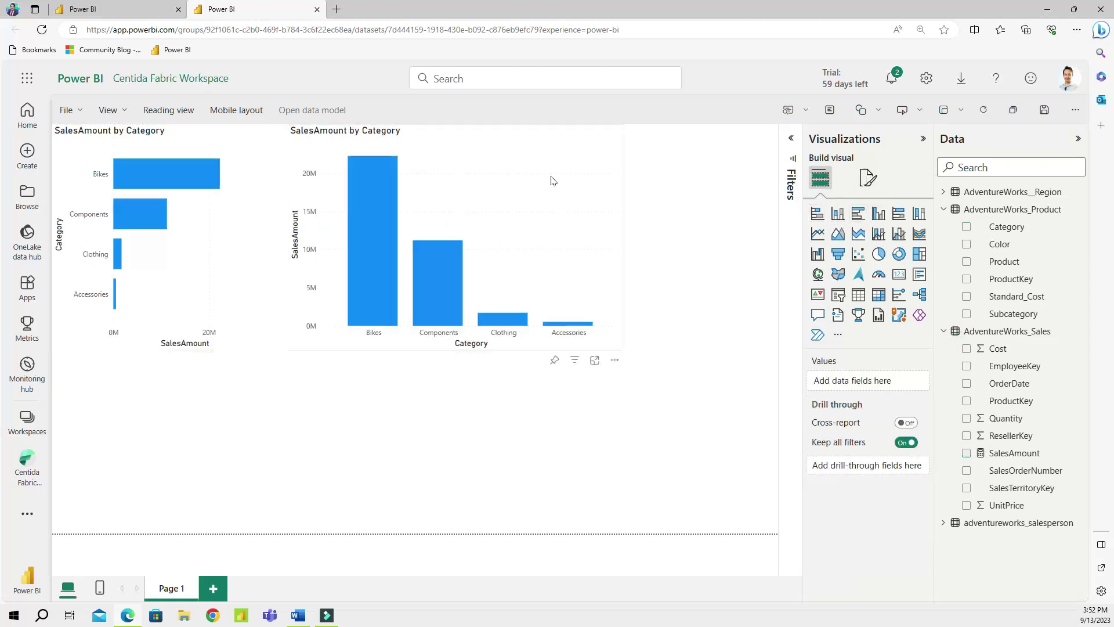
{"action": "left_click", "coordinate": [966, 226]}
{"action": "left_click", "coordinate": [944, 194]}
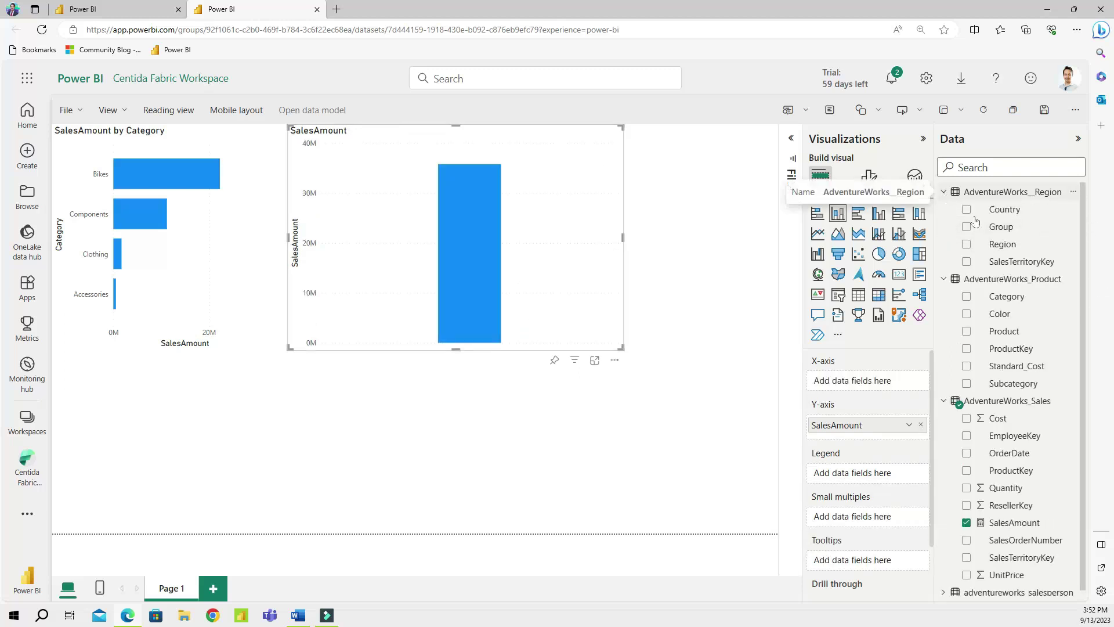
{"action": "left_click", "coordinate": [966, 245]}
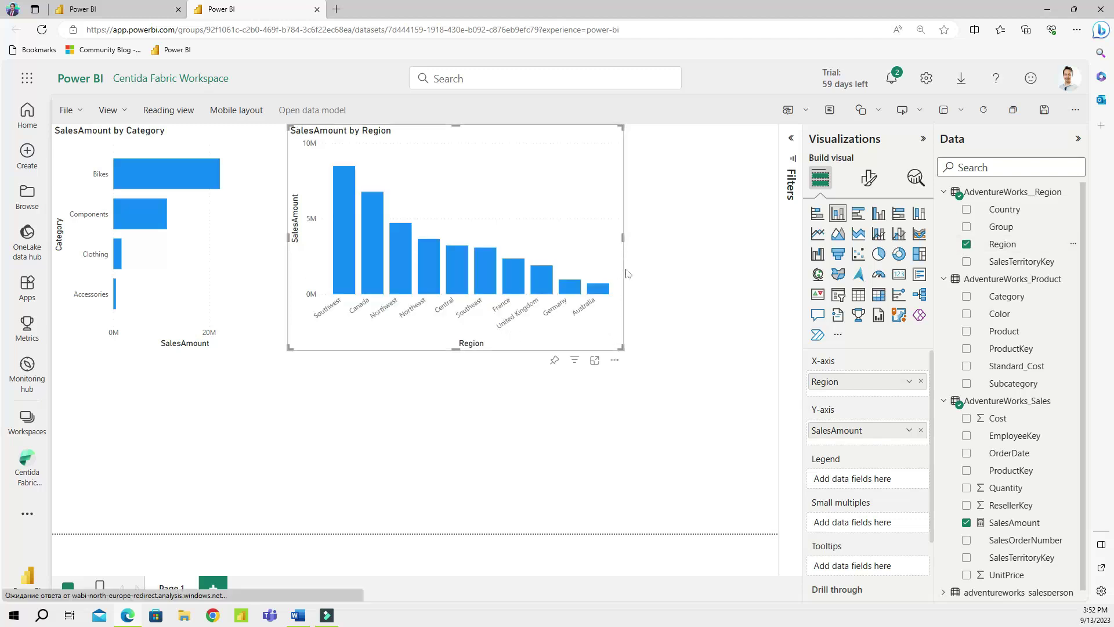
{"action": "left_click_drag", "start_coordinate": [623, 237], "coordinate": [642, 241]}
Step: Add a new card visual, then move and shrink it into the canvas's top-right corner
{"action": "left_click", "coordinate": [695, 194]}
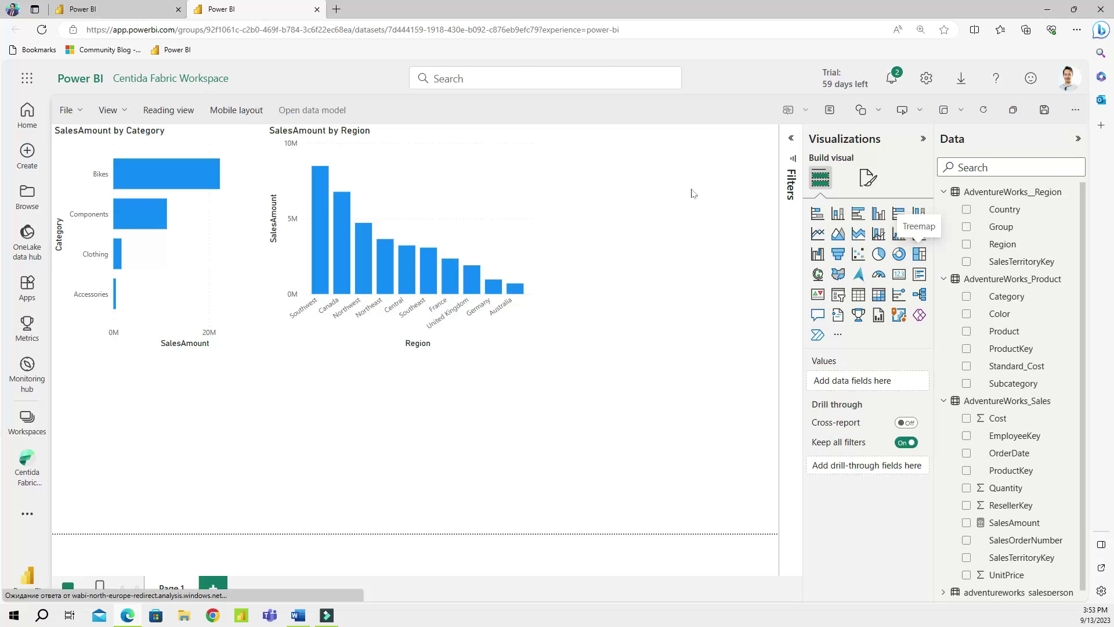
{"action": "left_click", "coordinate": [900, 278]}
{"action": "left_click_drag", "start_coordinate": [184, 399], "coordinate": [701, 156]}
{"action": "left_click_drag", "start_coordinate": [564, 301], "coordinate": [579, 248]}
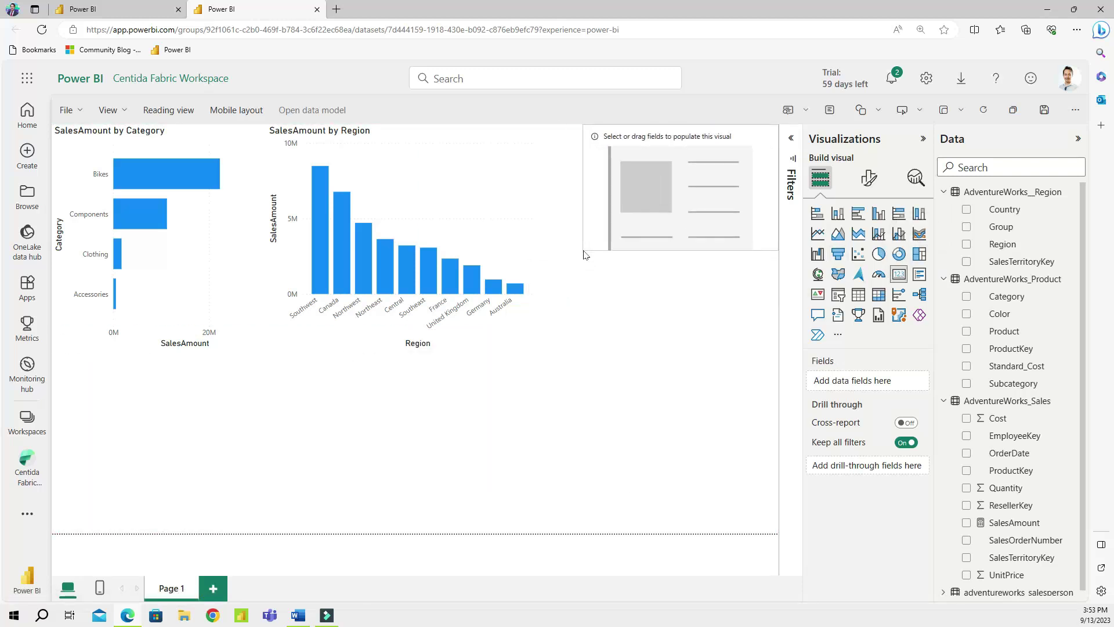
Step: Show SalesAmount (35.79M) on the card and add a widened SalesAmount by Subcategory treemap along the bottom
{"action": "left_click", "coordinate": [965, 522]}
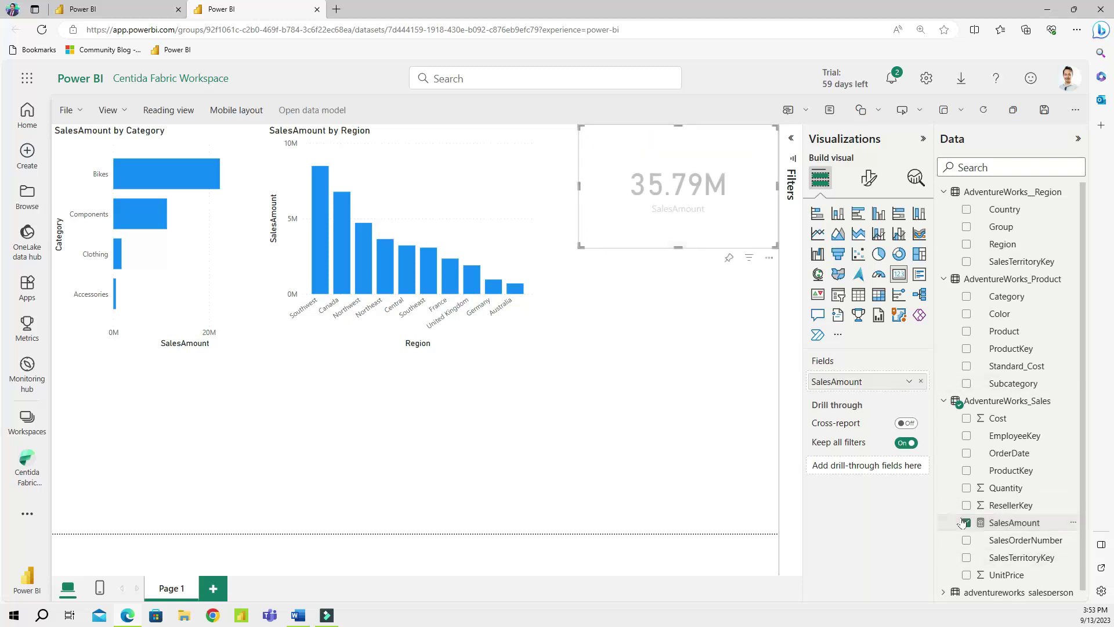
{"action": "left_click", "coordinate": [637, 307]}
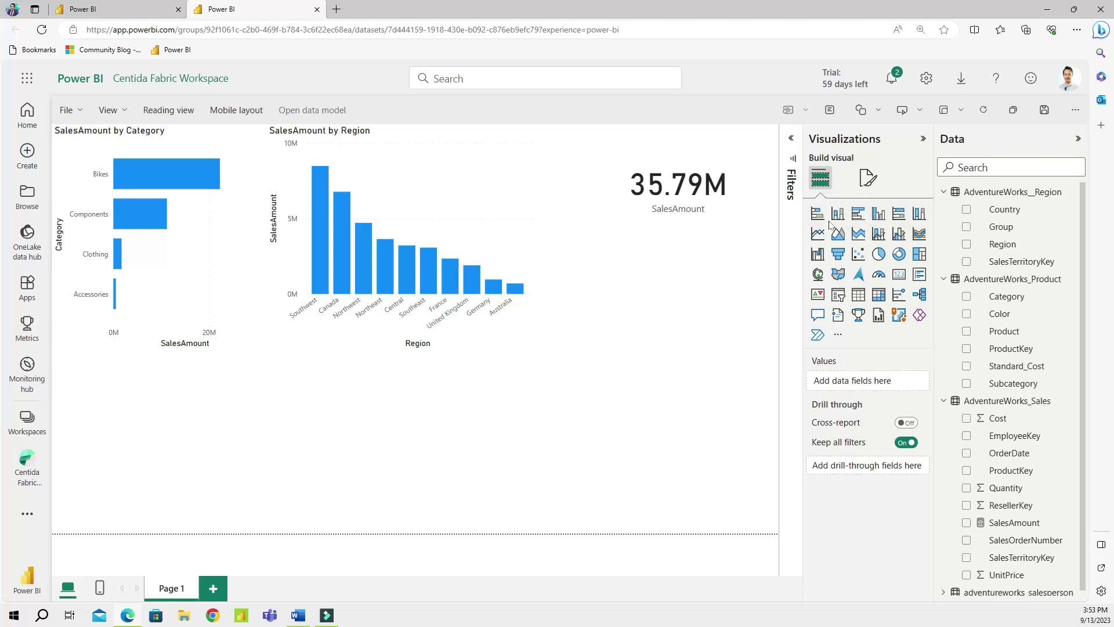
{"action": "left_click", "coordinate": [919, 254]}
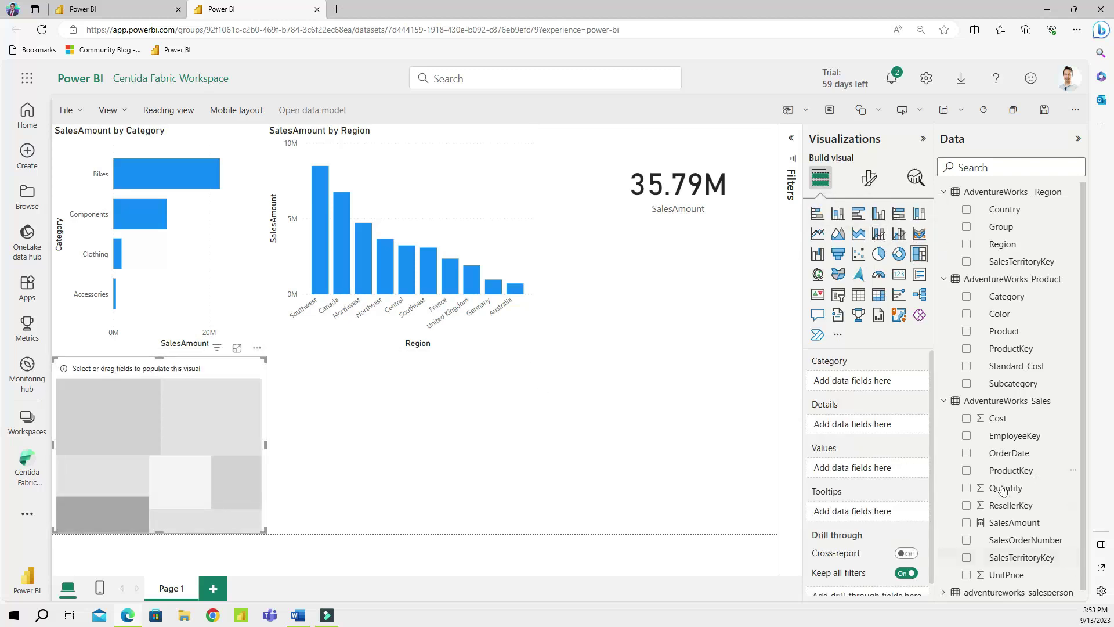
{"action": "left_click", "coordinate": [966, 522]}
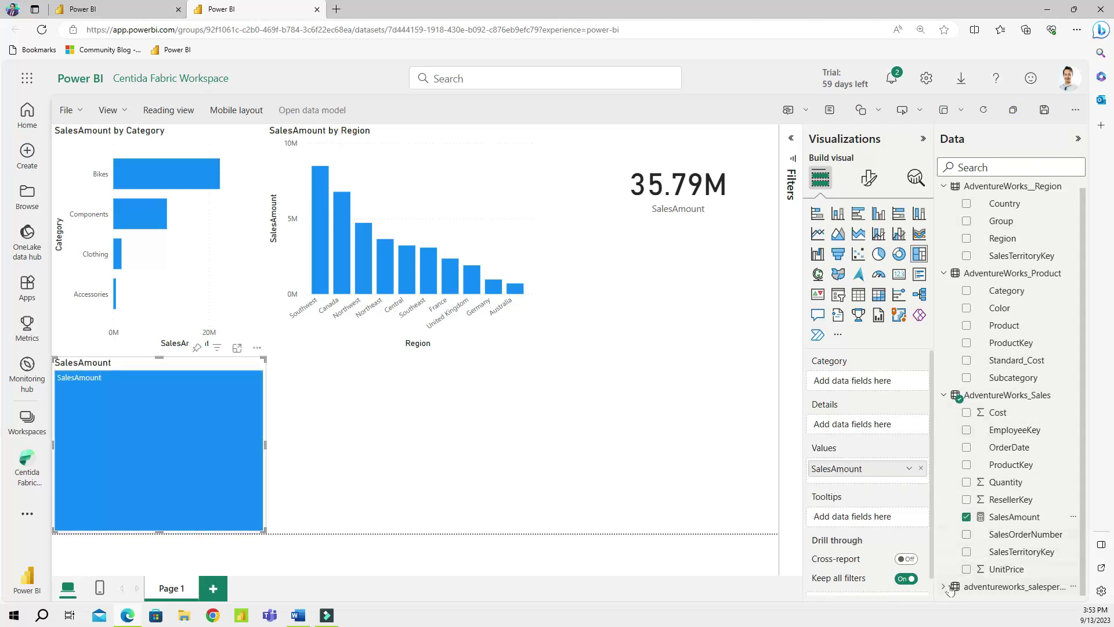
{"action": "left_click", "coordinate": [966, 378]}
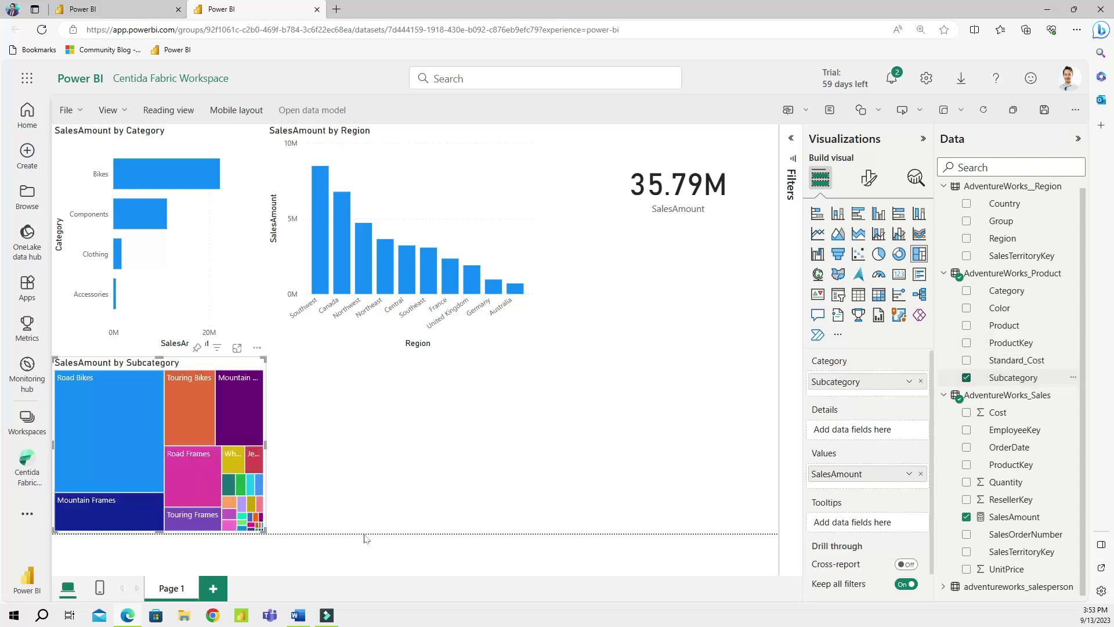
{"action": "left_click_drag", "start_coordinate": [261, 530], "coordinate": [389, 533]}
Step: Add a widened waterfall chart of SalesAmount broken down by Salesperson across the bottom-right
{"action": "left_click", "coordinate": [817, 253]}
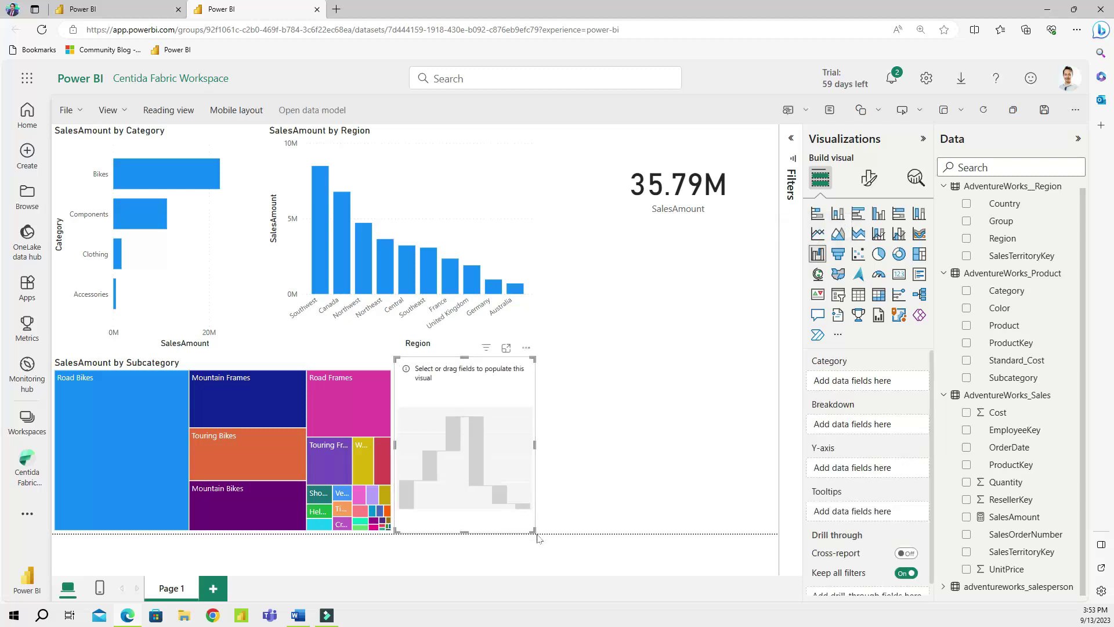
{"action": "left_click_drag", "start_coordinate": [534, 532], "coordinate": [776, 532]}
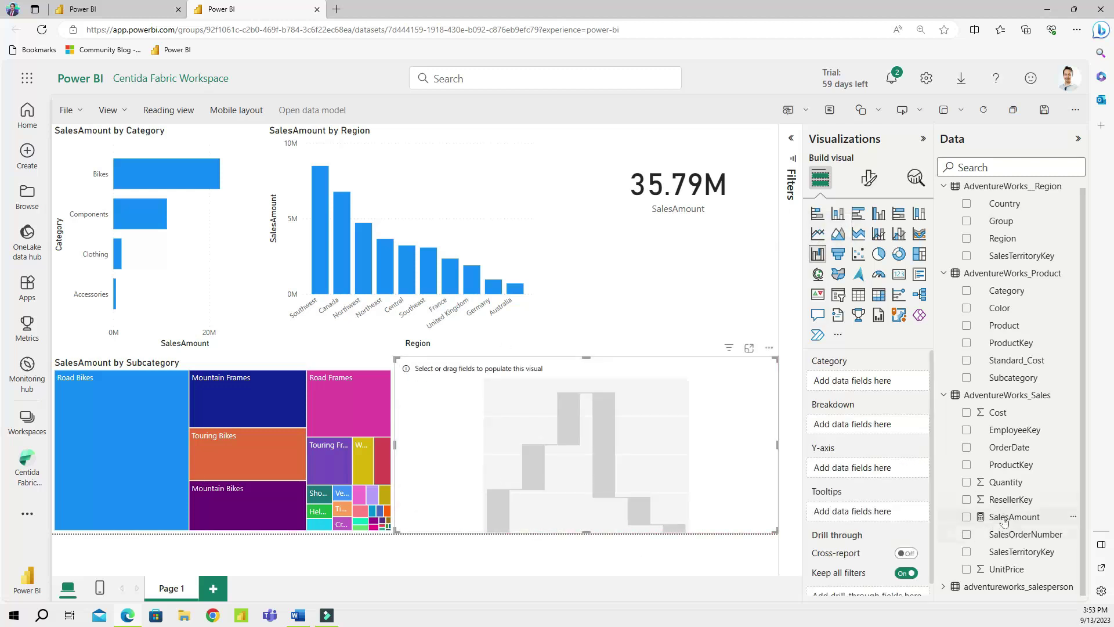
{"action": "left_click", "coordinate": [1002, 517]}
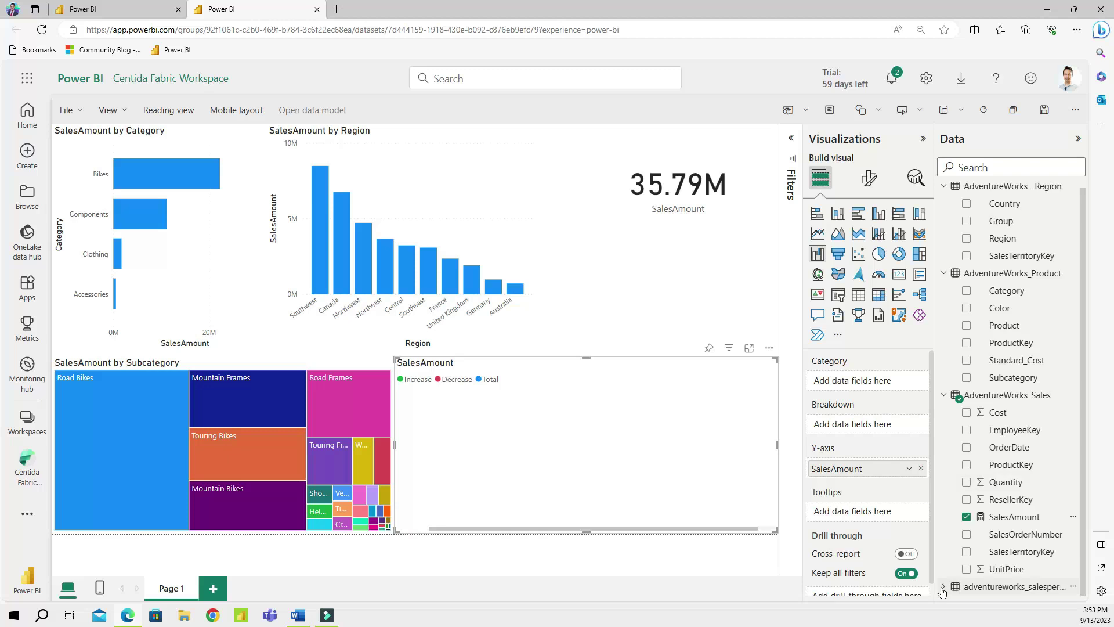
{"action": "scroll", "coordinate": [1069, 474], "scroll_direction": "down", "scroll_amount": 3}
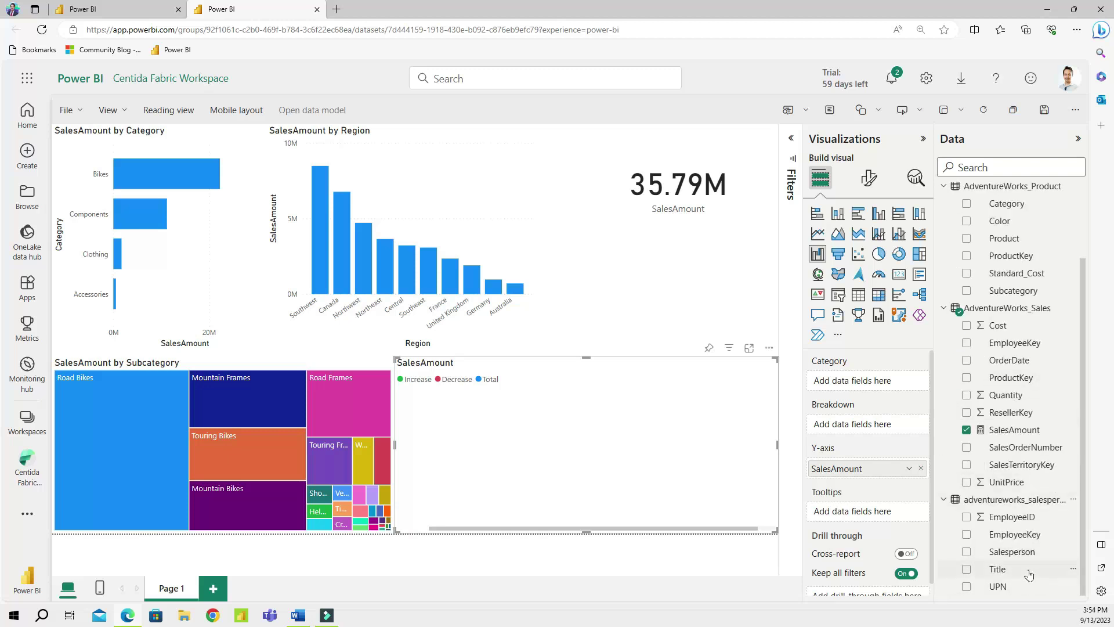
{"action": "left_click", "coordinate": [966, 552]}
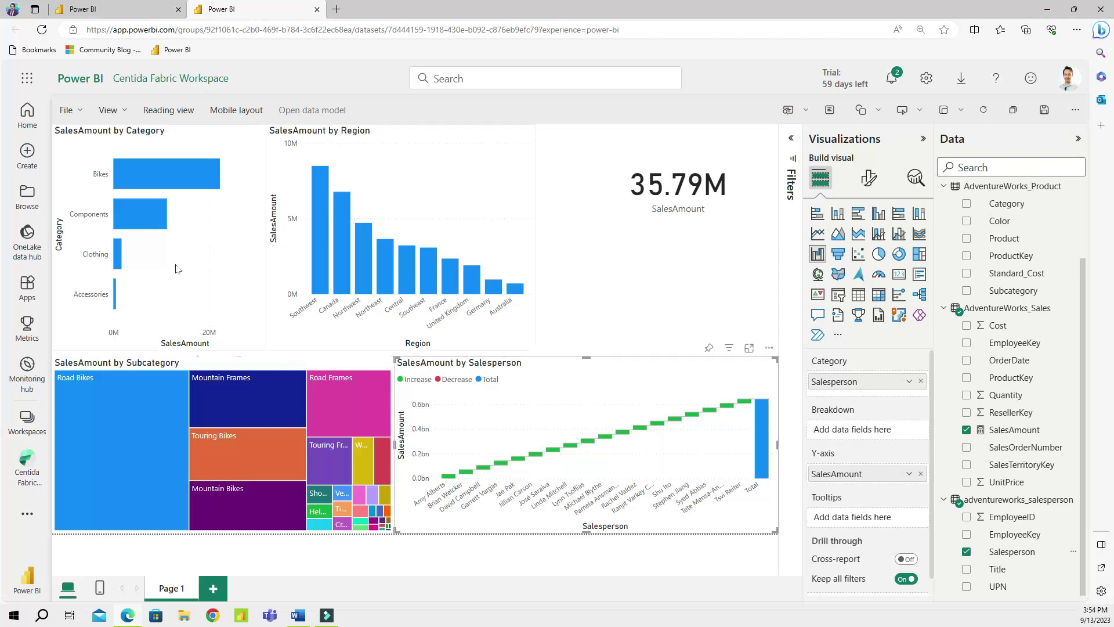
Step: Shift the Region chart right and shorten it, stretch the treemap upward, and raise the waterfall
{"action": "left_click", "coordinate": [215, 286]}
{"action": "left_click_drag", "start_coordinate": [491, 149], "coordinate": [516, 149]}
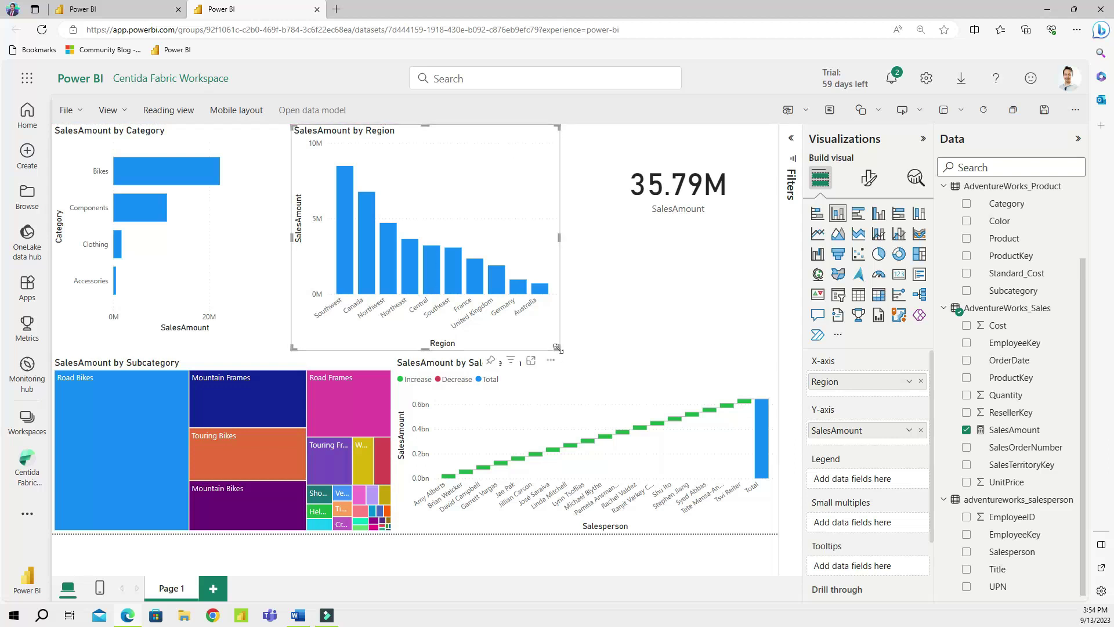
{"action": "left_click_drag", "start_coordinate": [557, 348], "coordinate": [558, 335]}
{"action": "left_click", "coordinate": [223, 357]}
{"action": "left_click_drag", "start_coordinate": [222, 357], "coordinate": [222, 337]}
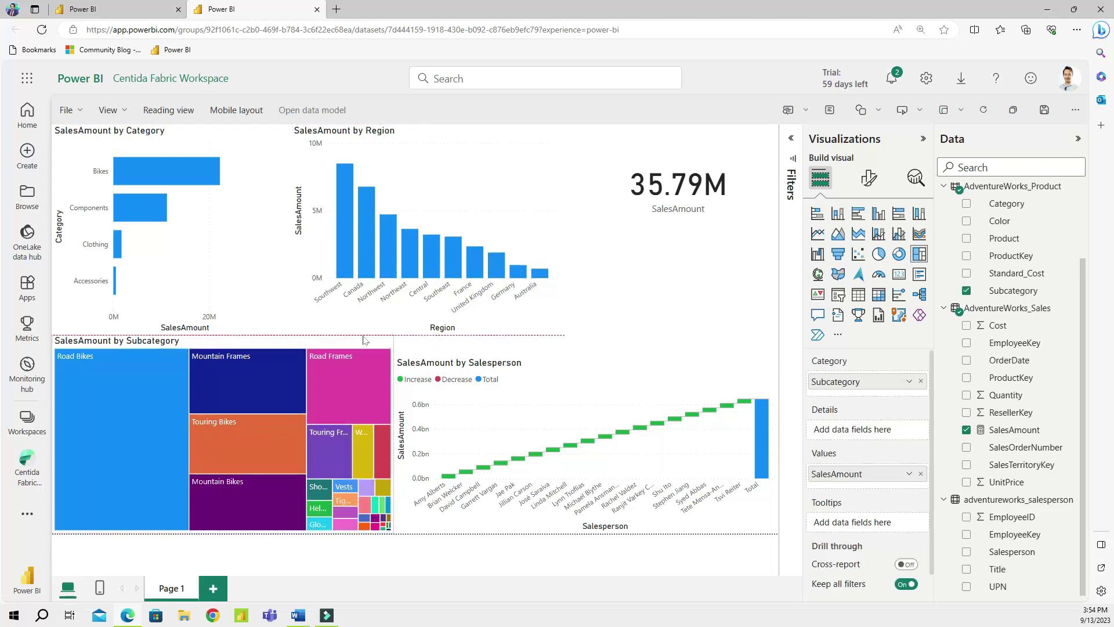
{"action": "left_click", "coordinate": [618, 364]}
{"action": "left_click_drag", "start_coordinate": [588, 360], "coordinate": [588, 339]}
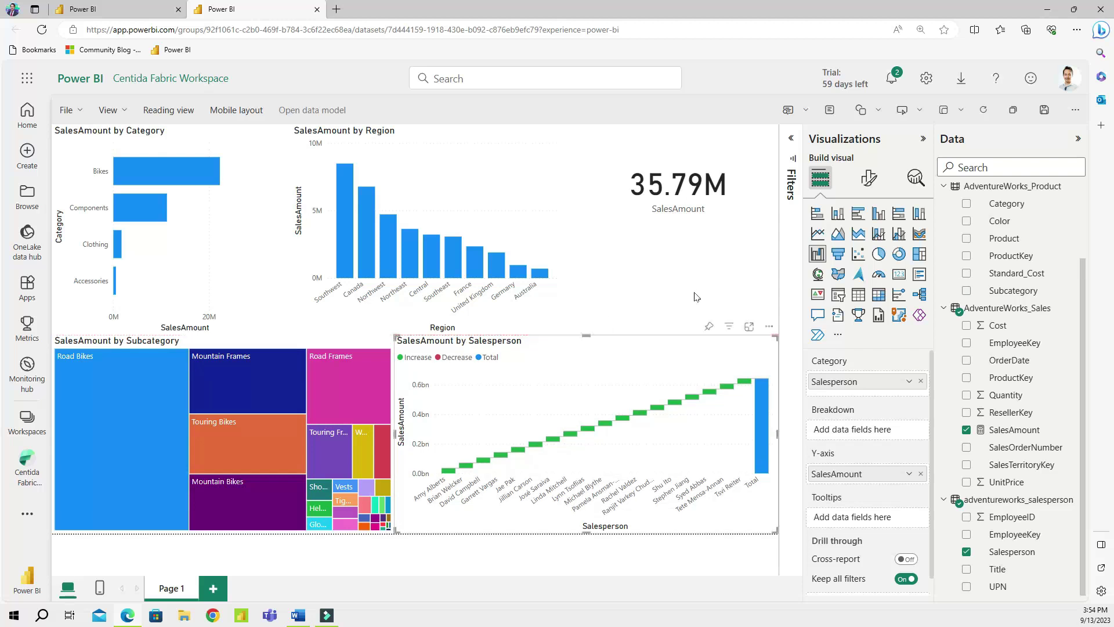
{"action": "left_click", "coordinate": [696, 297]}
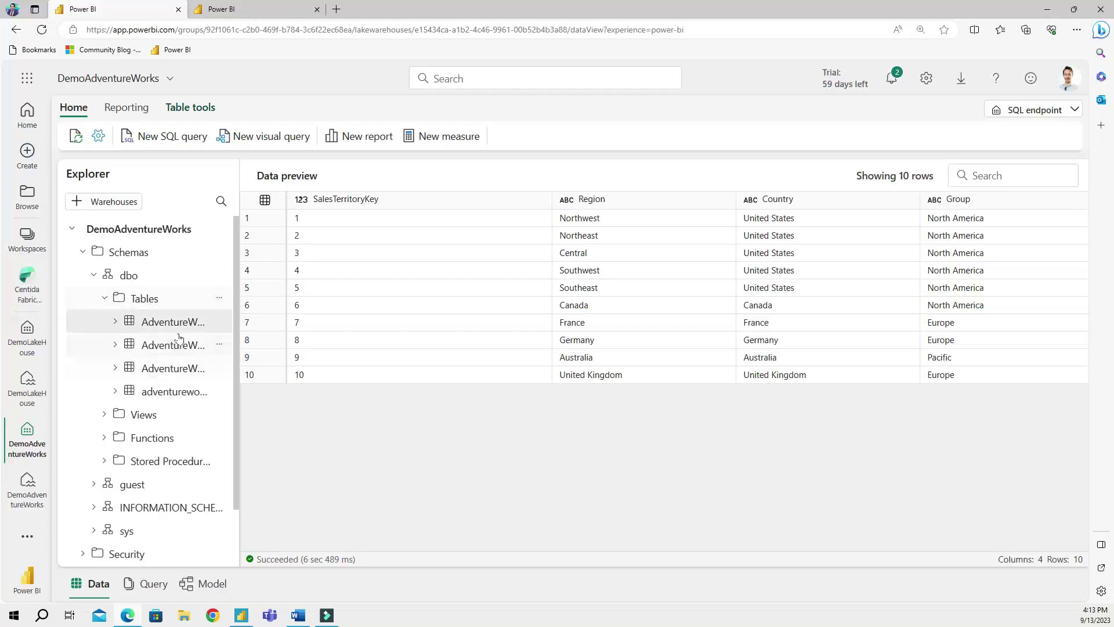
Step: Copy the DemoAdventureWorks SQL endpoint's connection string from its settings panel
{"action": "left_click", "coordinate": [98, 135]}
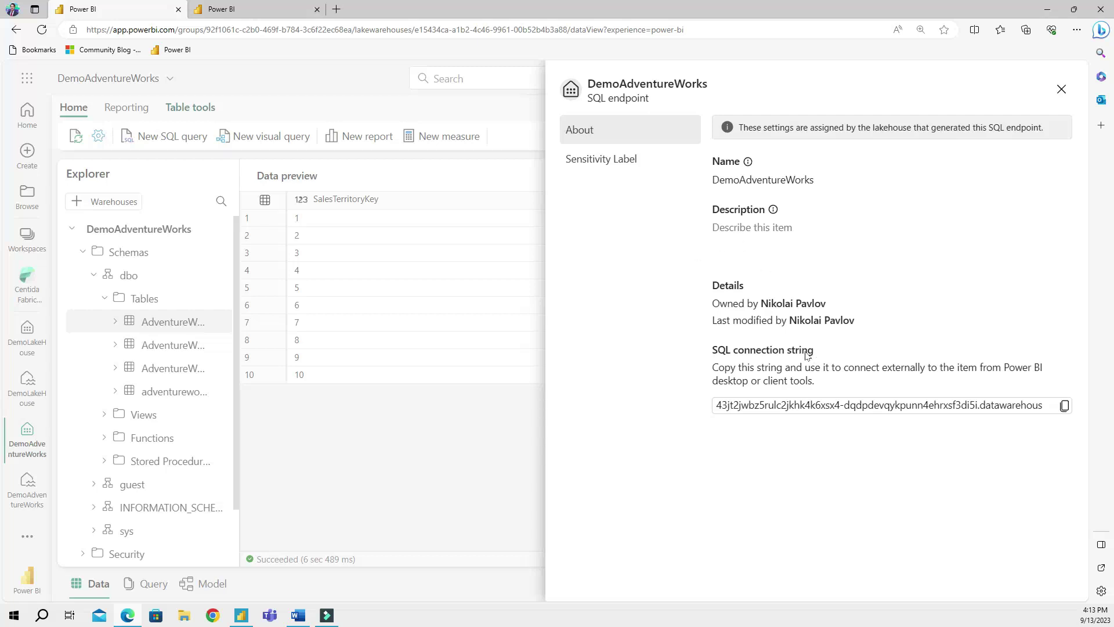
{"action": "left_click", "coordinate": [1065, 405]}
{"action": "left_click", "coordinate": [241, 615]}
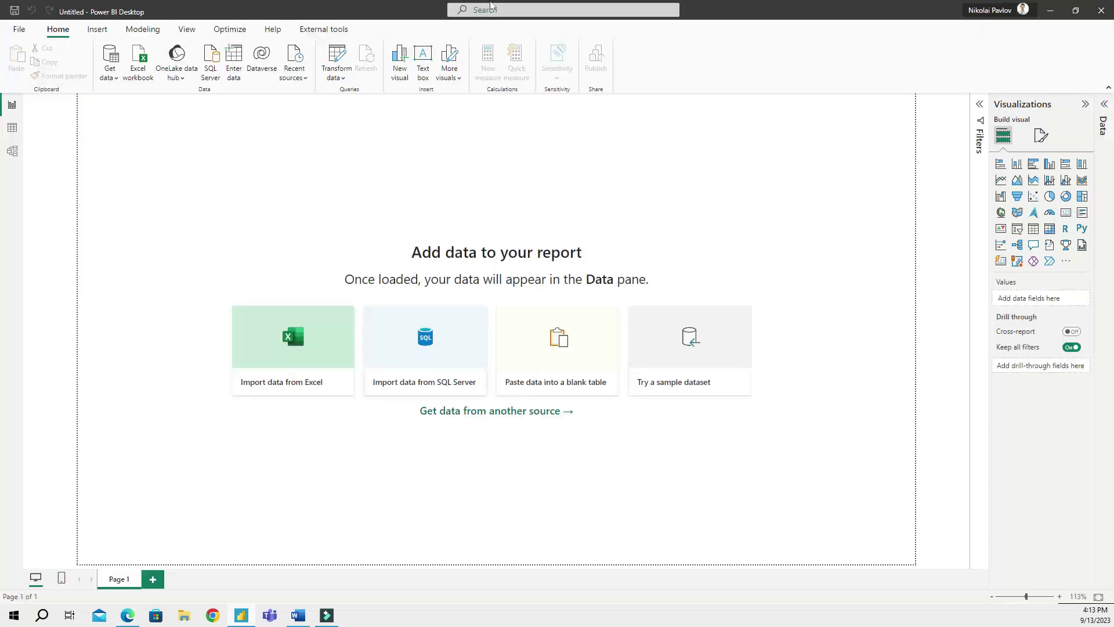
{"action": "left_click", "coordinate": [109, 73]}
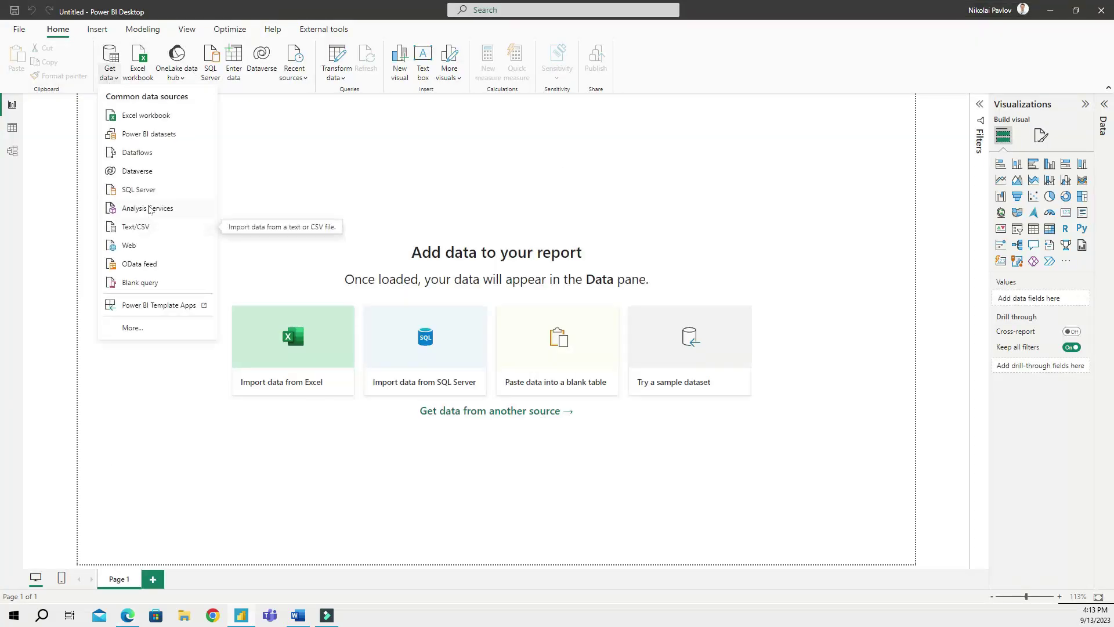
{"action": "left_click", "coordinate": [146, 196]}
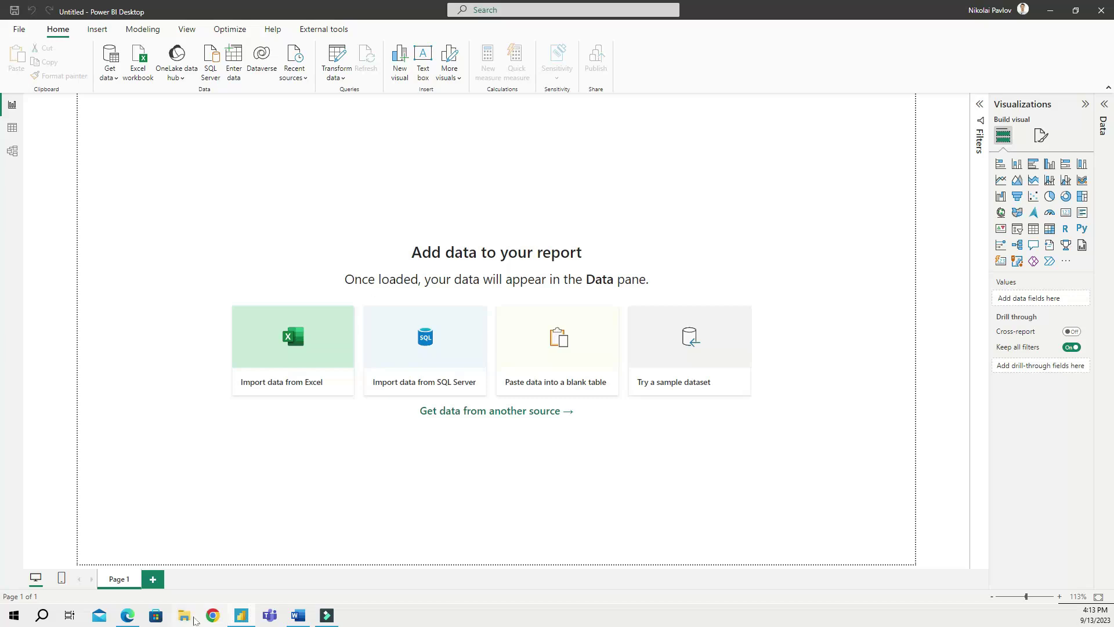
{"action": "key", "text": "ctrl+v"}
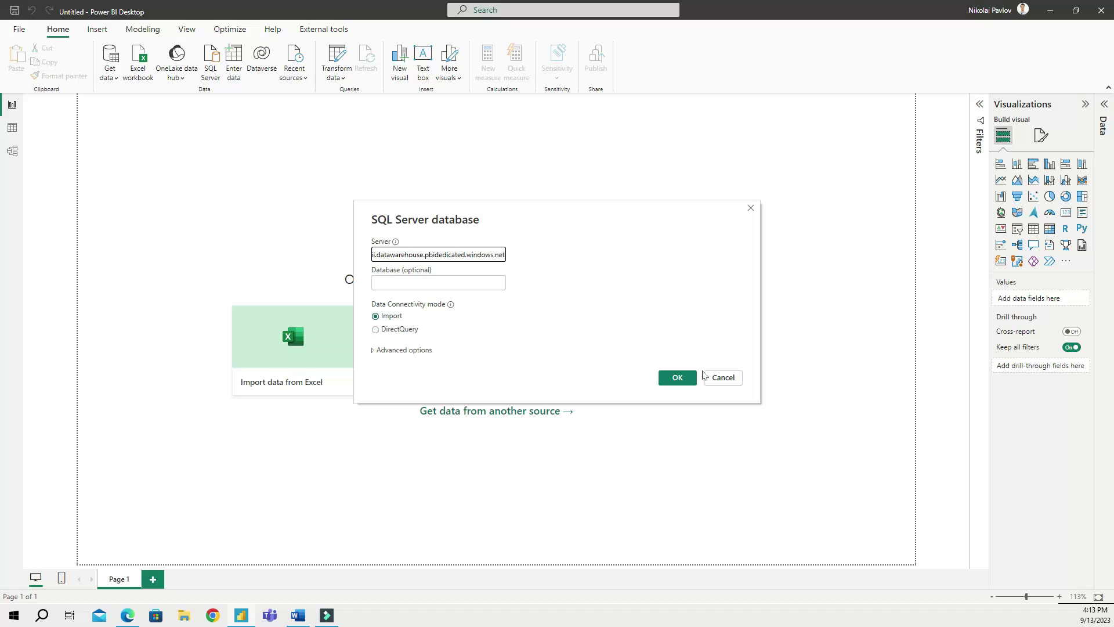
{"action": "left_click", "coordinate": [724, 378]}
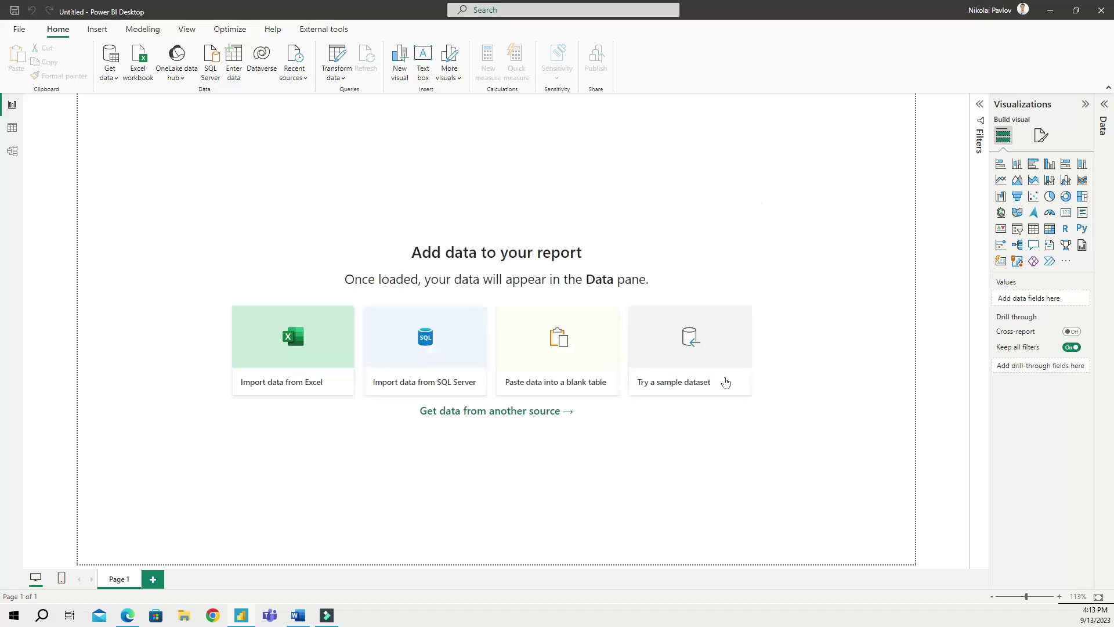
Step: Live-connect the Desktop report to the DemoAdventureWorks lakehouse through the OneLake data hub's Lakehouses list
{"action": "left_click", "coordinate": [183, 81]}
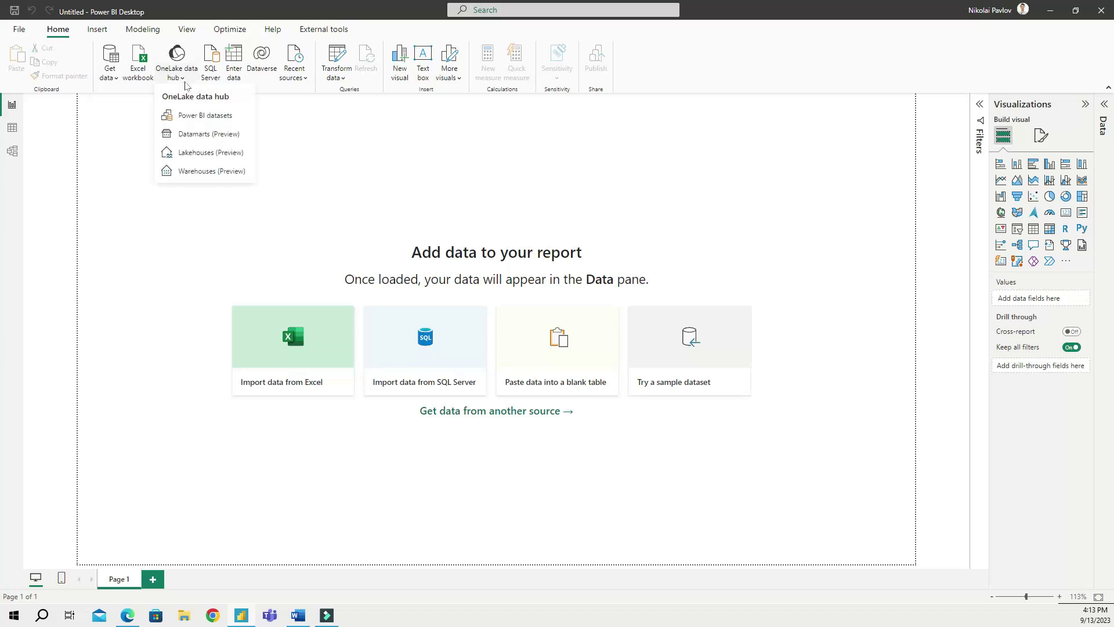
{"action": "left_click", "coordinate": [193, 156]}
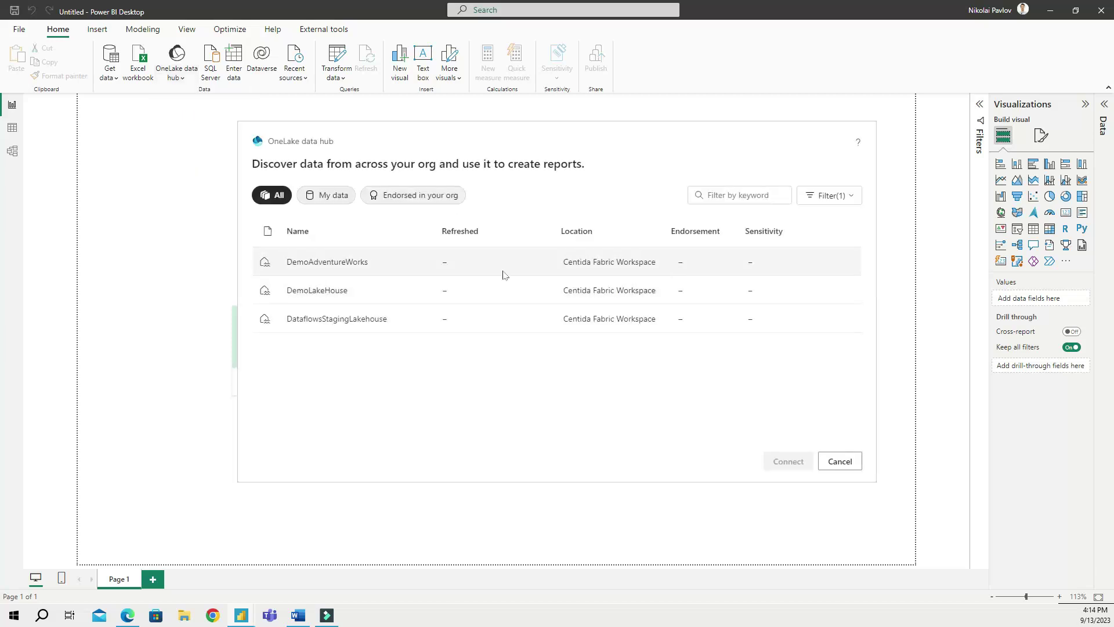
{"action": "left_click", "coordinate": [352, 265]}
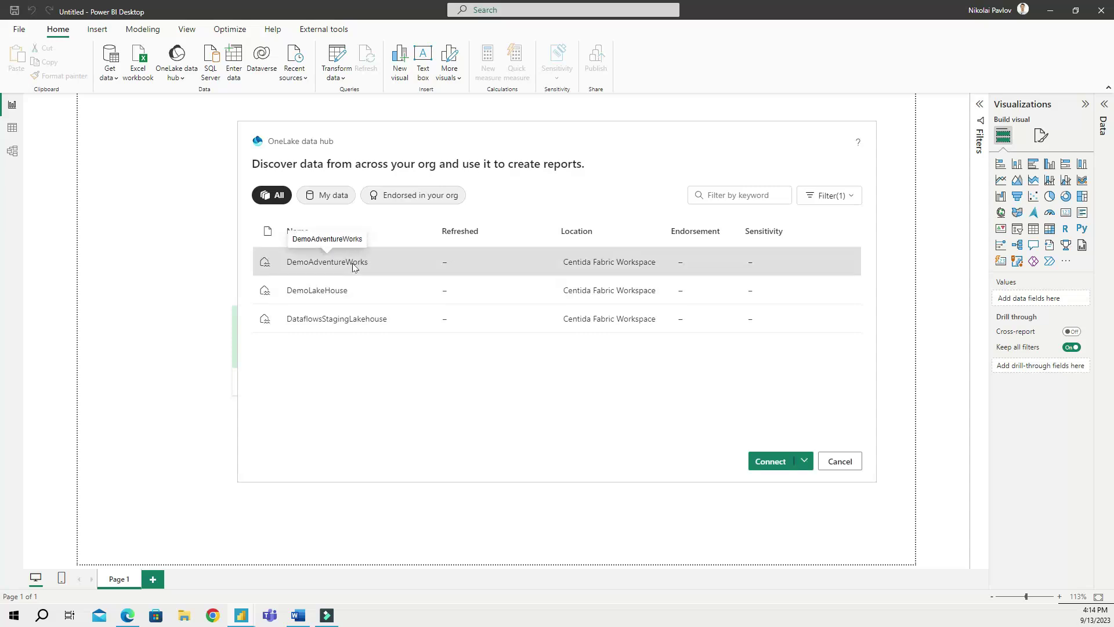
{"action": "left_click", "coordinate": [804, 462]}
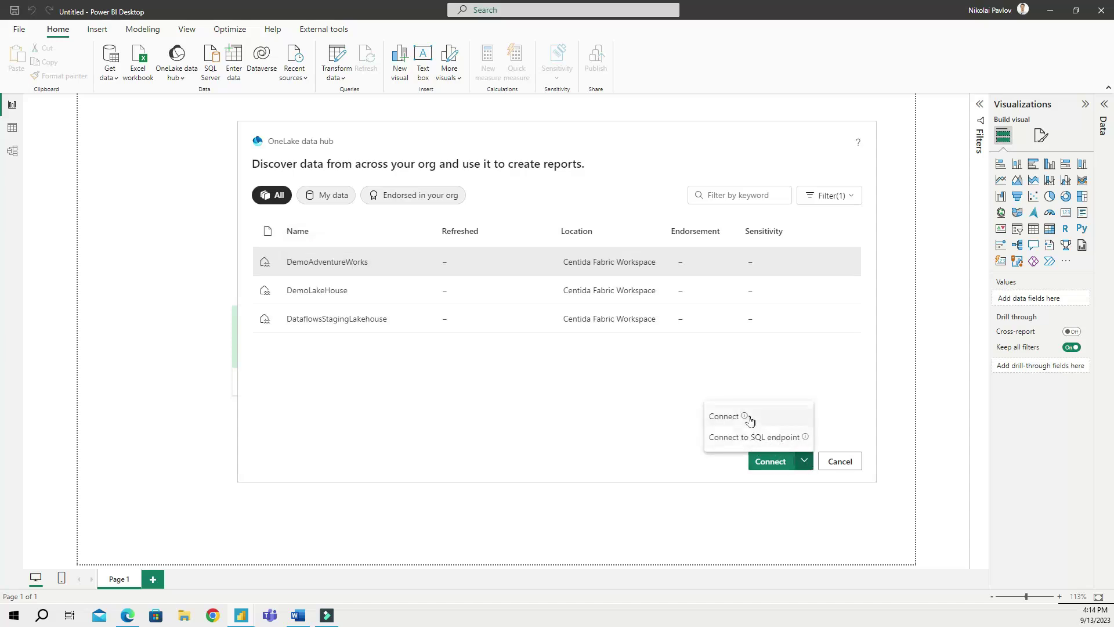
{"action": "left_click", "coordinate": [719, 415]}
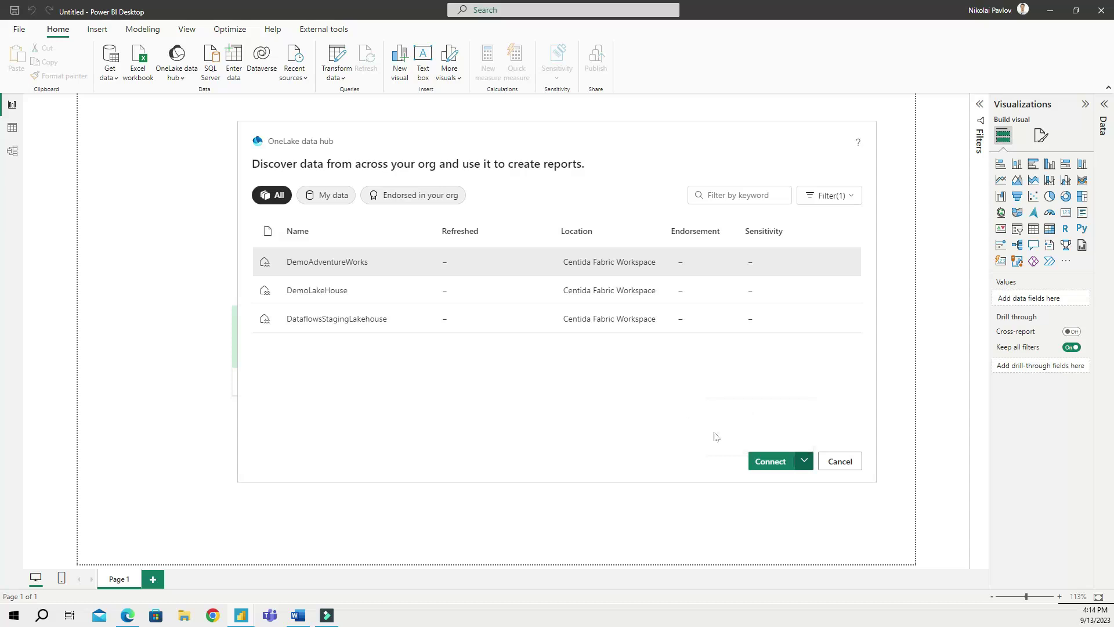
{"action": "left_click", "coordinate": [768, 462]}
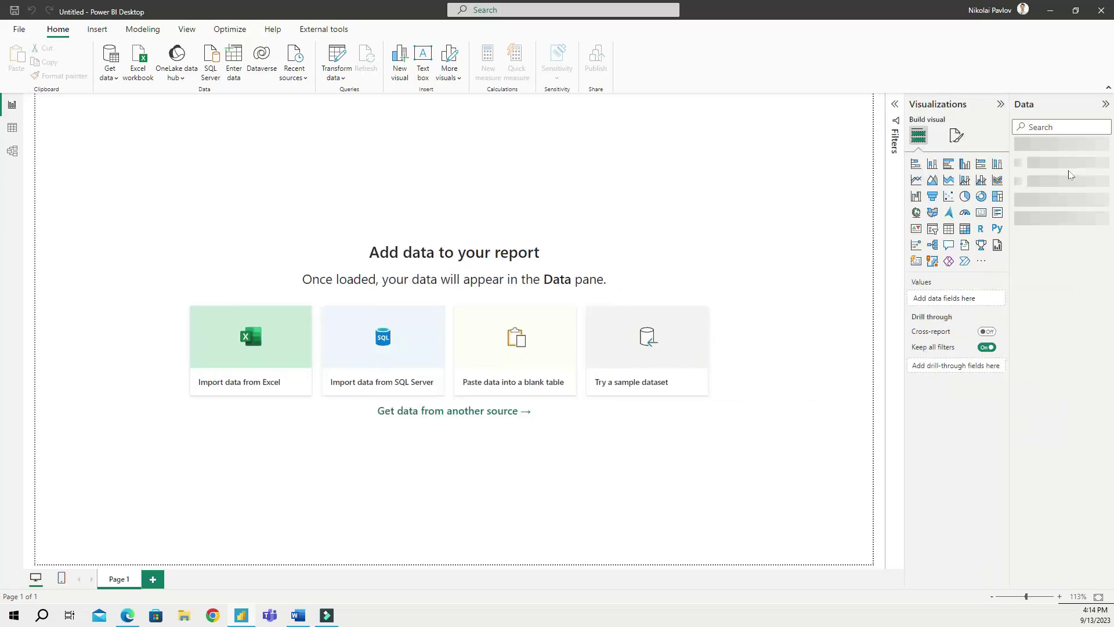
Step: In the browser, close the SQL endpoint settings panel and widen the Explorer table list
{"action": "left_click", "coordinate": [128, 619]}
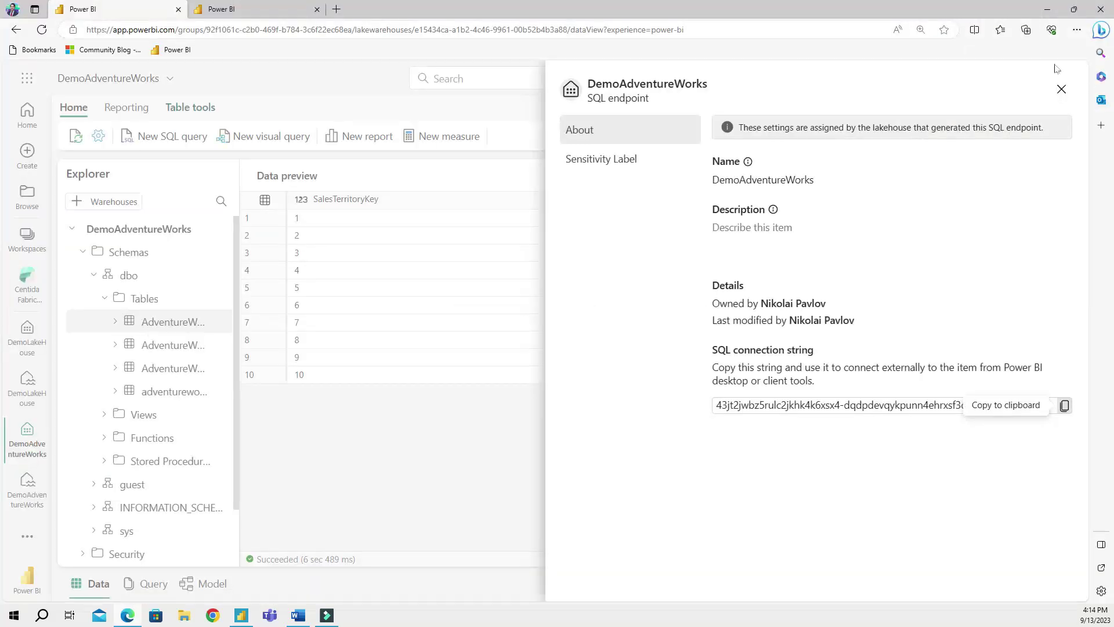
{"action": "left_click", "coordinate": [1061, 89]}
{"action": "left_click_drag", "start_coordinate": [238, 322], "coordinate": [341, 321]}
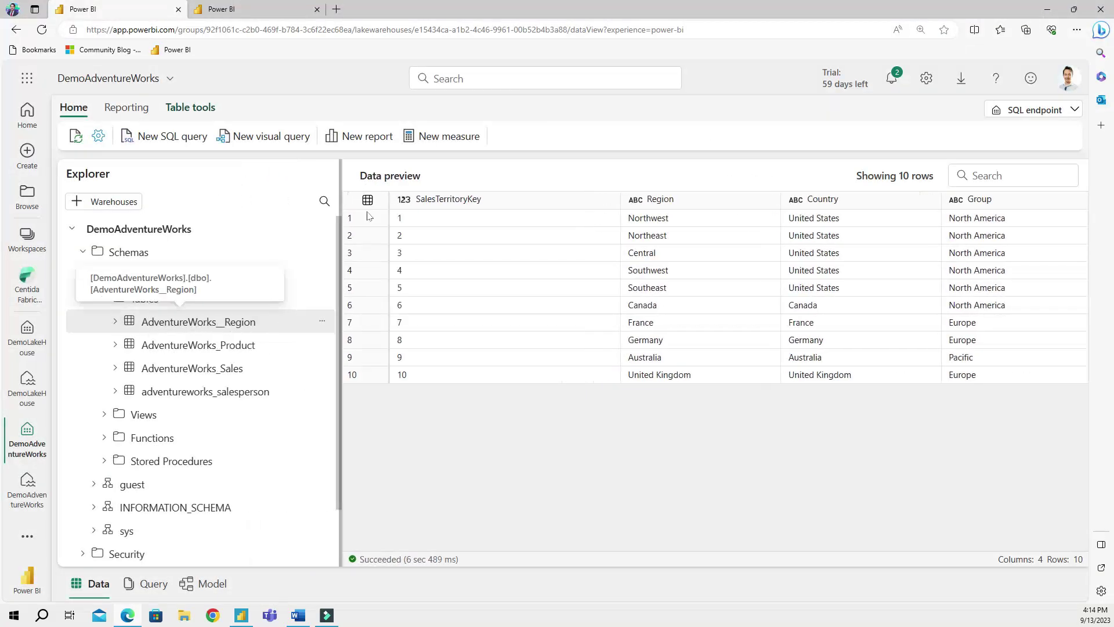
Step: Back in Desktop, add a stacked bar chart and expand the AdventureWorks_Sales table's fields
{"action": "left_click", "coordinate": [250, 621]}
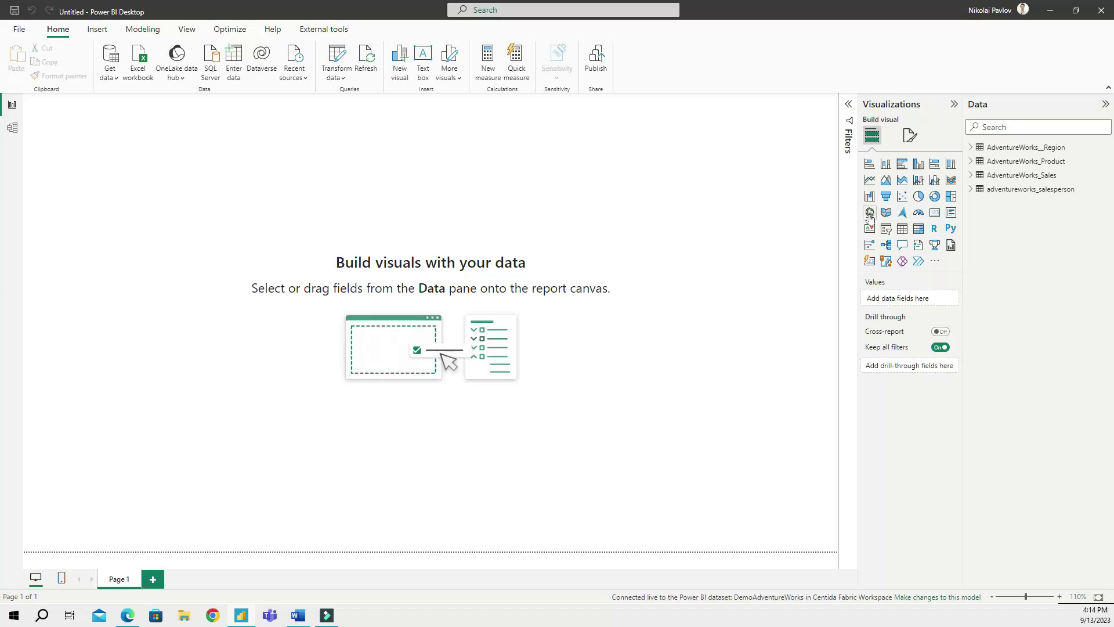
{"action": "left_click", "coordinate": [869, 163]}
{"action": "left_click", "coordinate": [971, 176]}
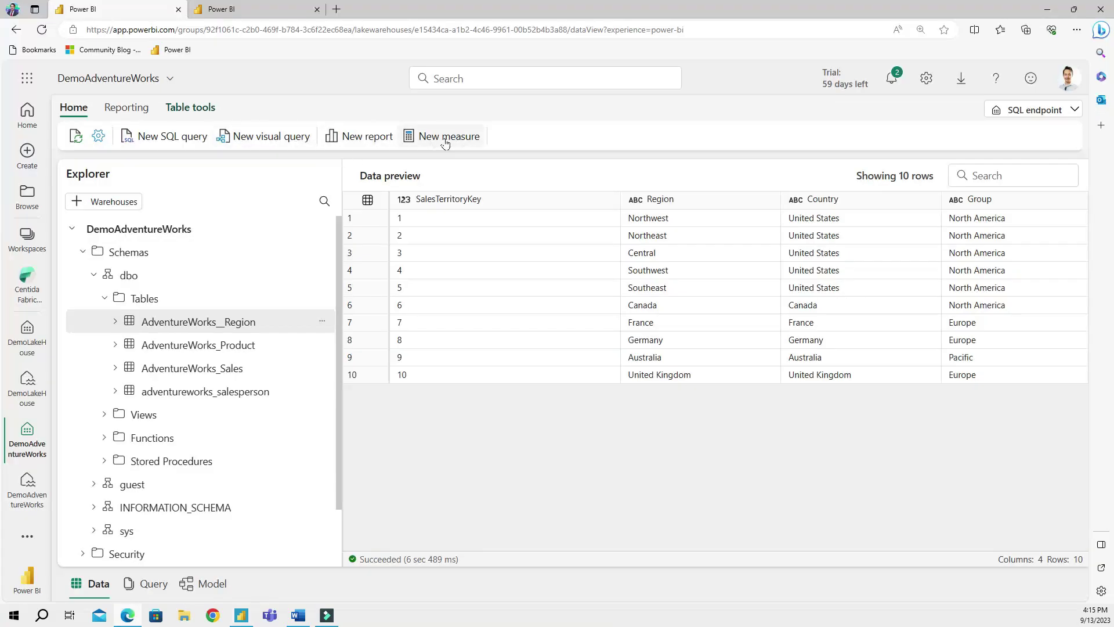
Step: Populate the Desktop bar chart with SalesAmount from AdventureWorks_Sales by Category from AdventureWorks_Product
{"action": "left_click", "coordinate": [248, 621]}
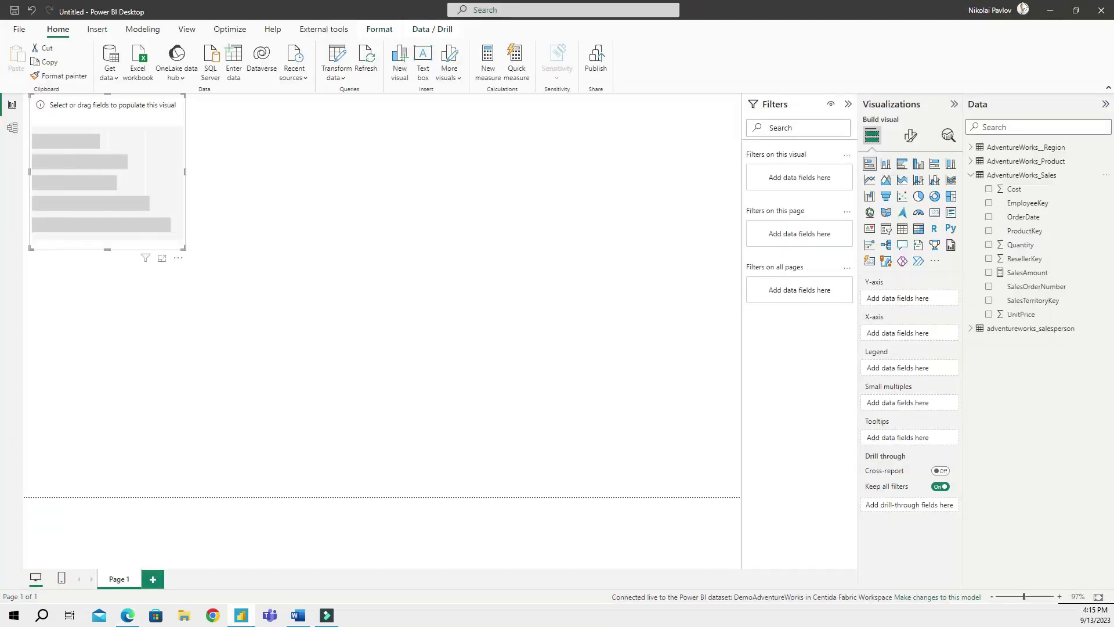
{"action": "left_click", "coordinate": [989, 272]}
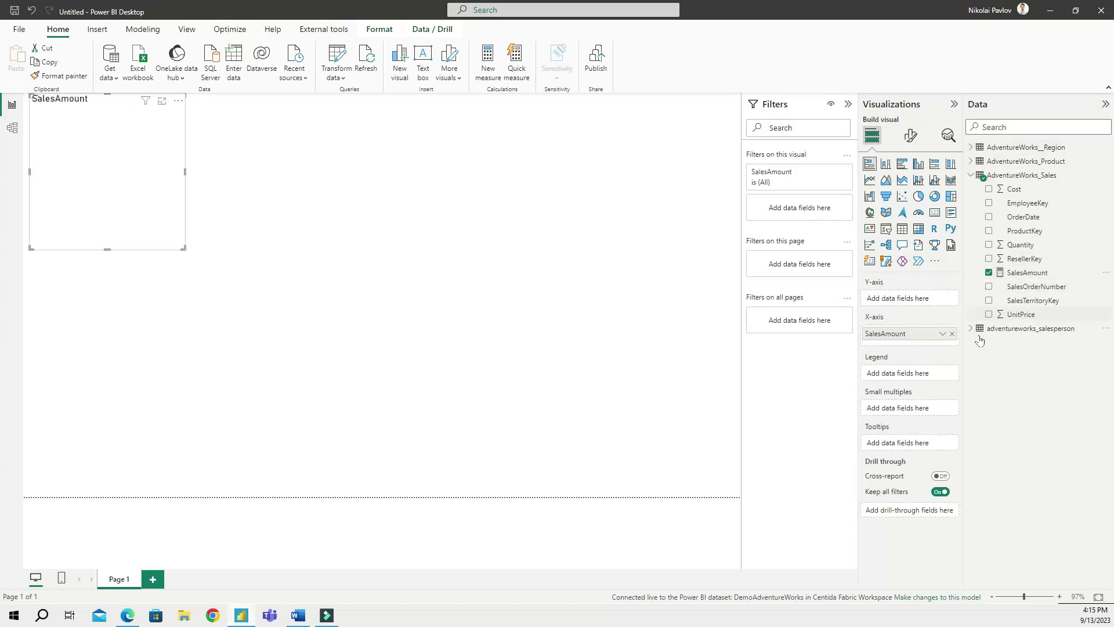
{"action": "left_click", "coordinate": [971, 162]}
{"action": "left_click", "coordinate": [988, 174]}
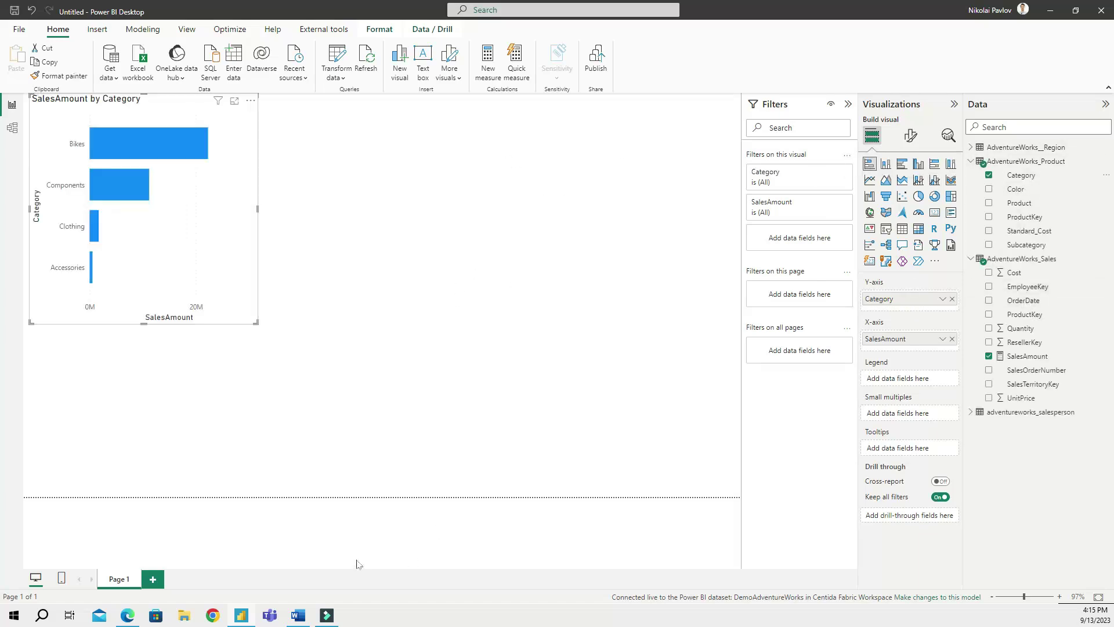
Step: Compare the Desktop chart against the browser's web report, then return to Desktop
{"action": "left_click", "coordinate": [135, 616]}
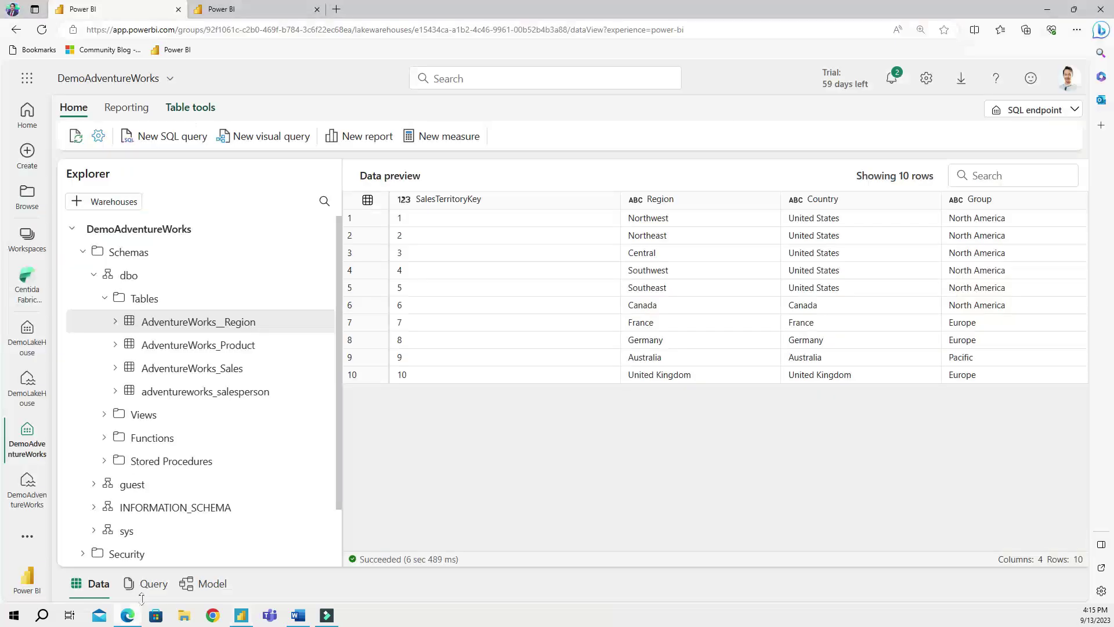
{"action": "left_click", "coordinate": [256, 9]}
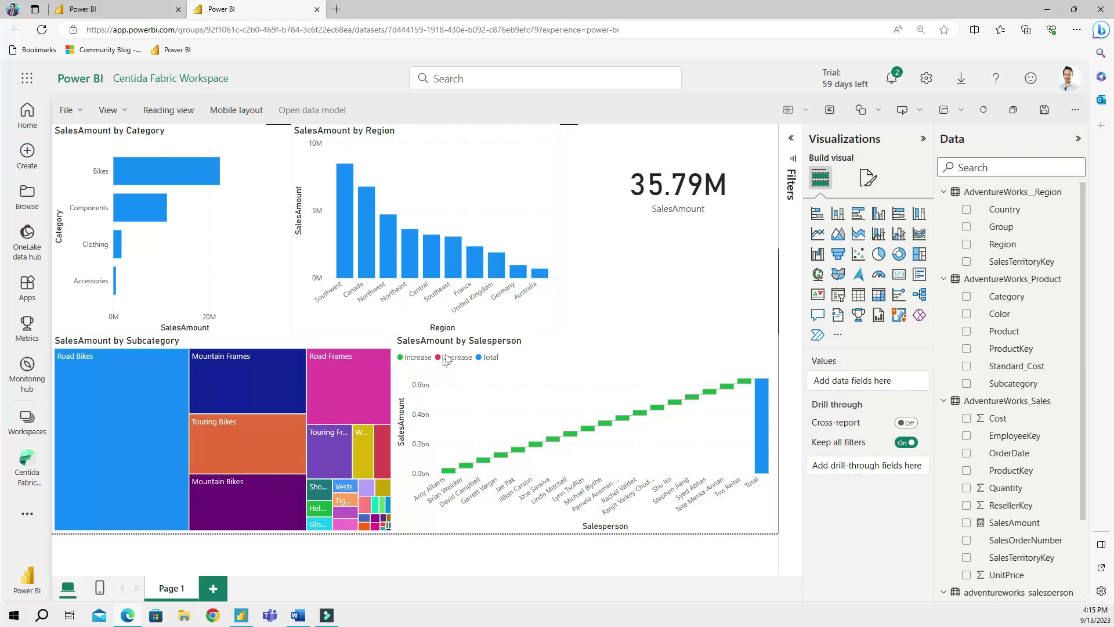
{"action": "key", "text": "alt+Tab"}
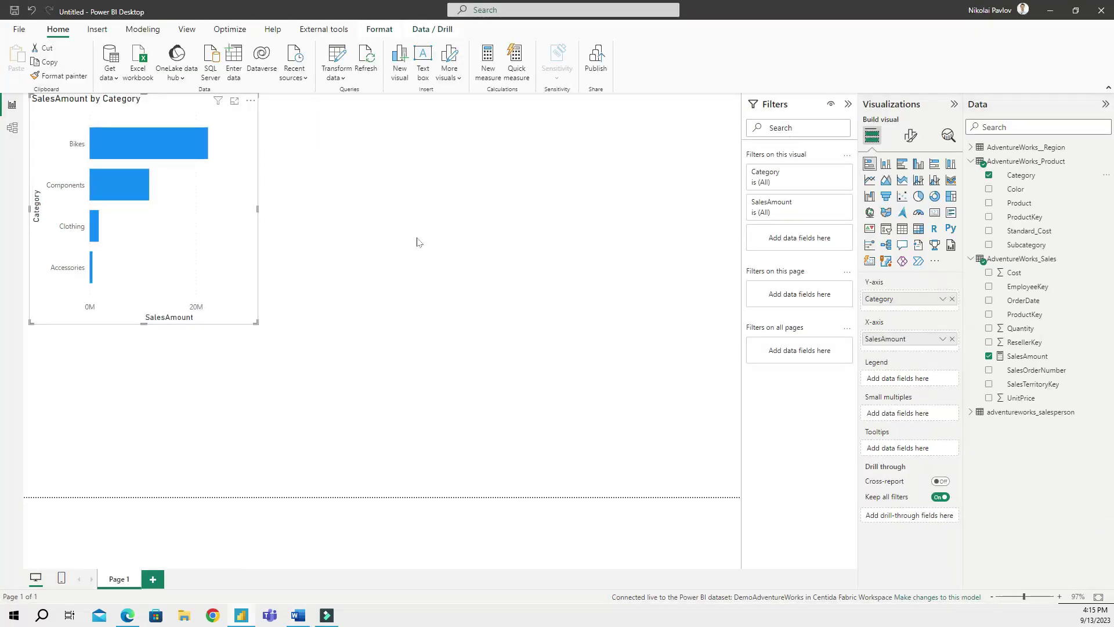
Step: Deselect the bar chart, browse the Insert, View and Optimize ribbons, then return to the web report
{"action": "left_click", "coordinate": [426, 246]}
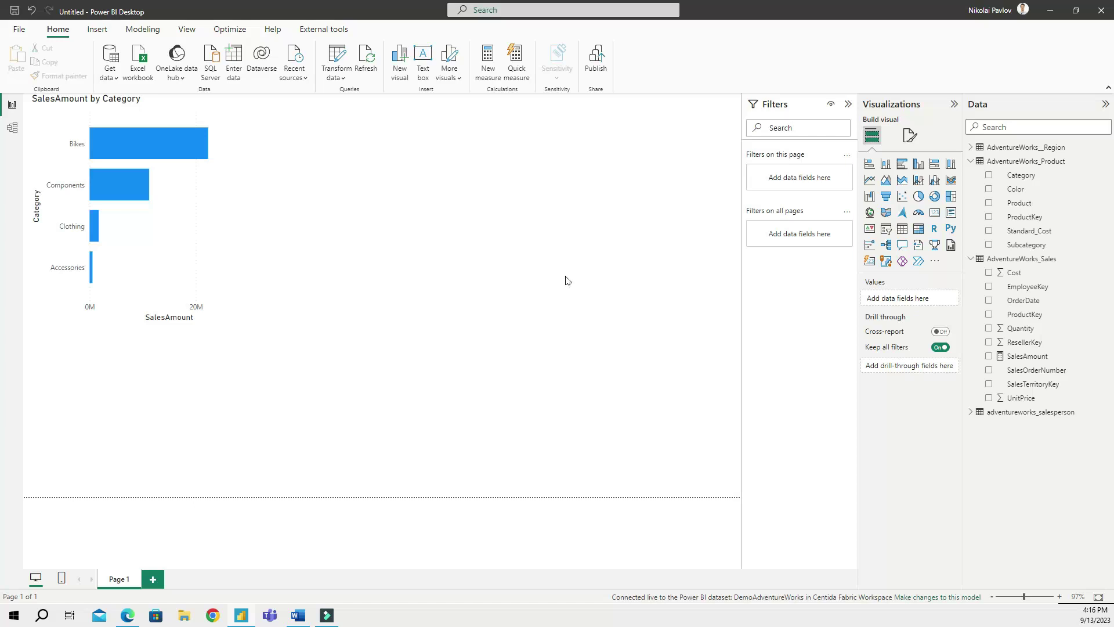
{"action": "left_click", "coordinate": [100, 32]}
{"action": "left_click", "coordinate": [186, 32]}
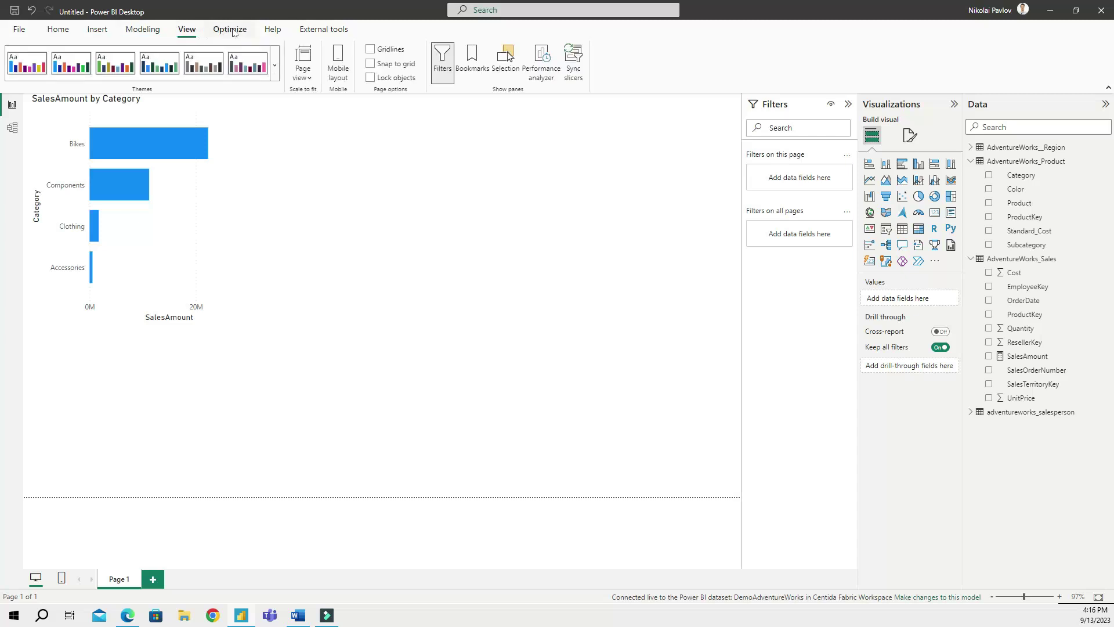
{"action": "left_click", "coordinate": [232, 32]}
{"action": "mouse_move", "coordinate": [145, 619]}
{"action": "left_click", "coordinate": [168, 557]}
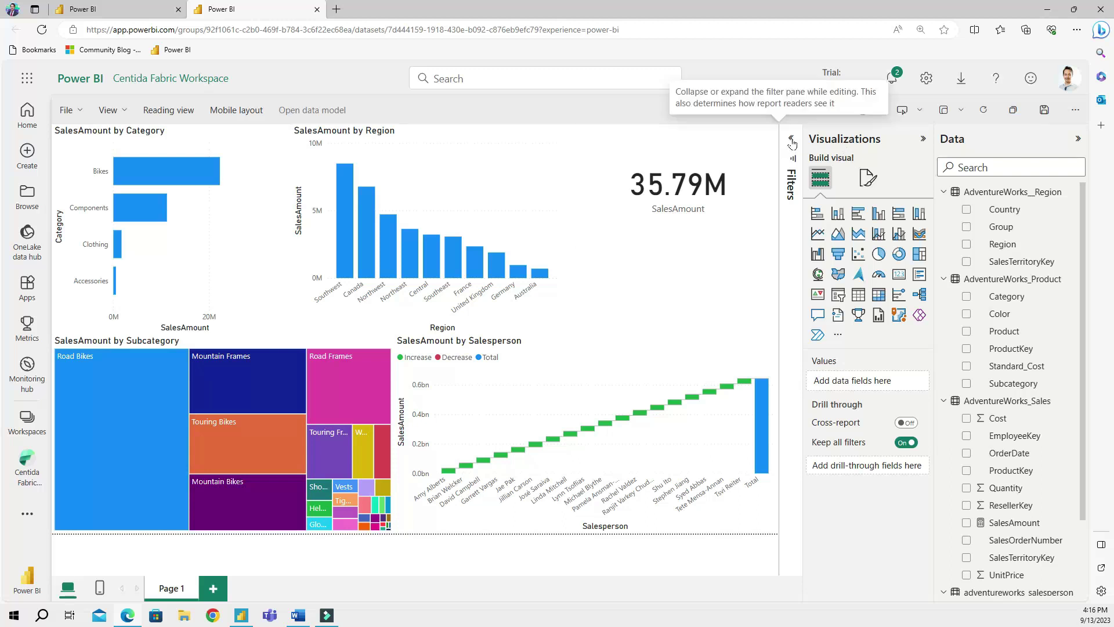
{"action": "left_click", "coordinate": [128, 616]}
{"action": "left_click", "coordinate": [128, 617]}
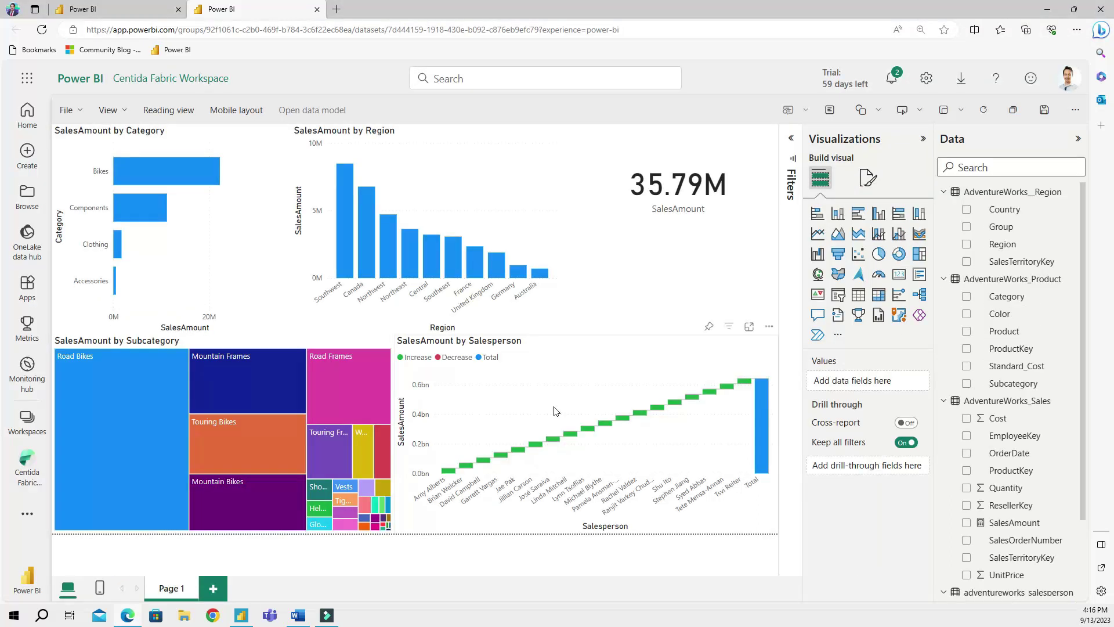